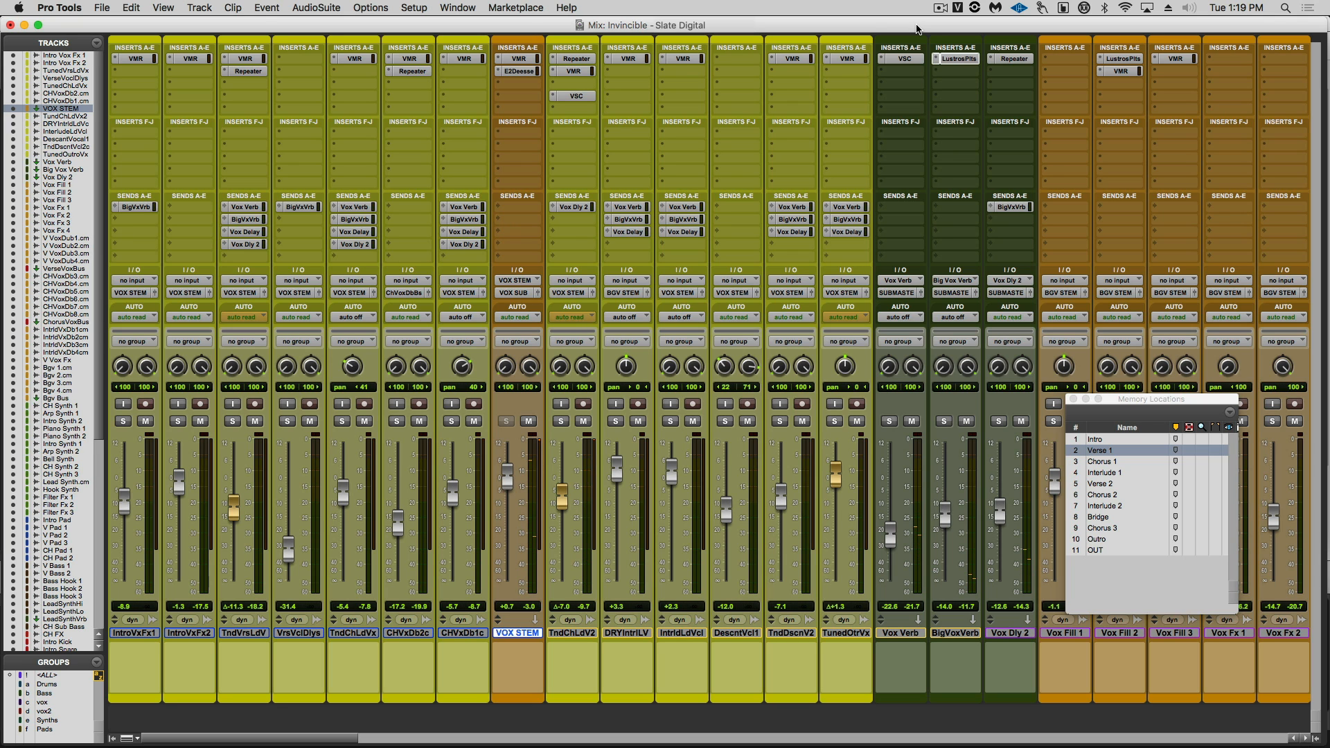
Step: Solo the TndChLdVx and CHVxDb1c vocal tracks and review the Virtual Mix Rack chains on TndChLdVx and VOX STEM
{"action": "left_click", "coordinate": [343, 421]}
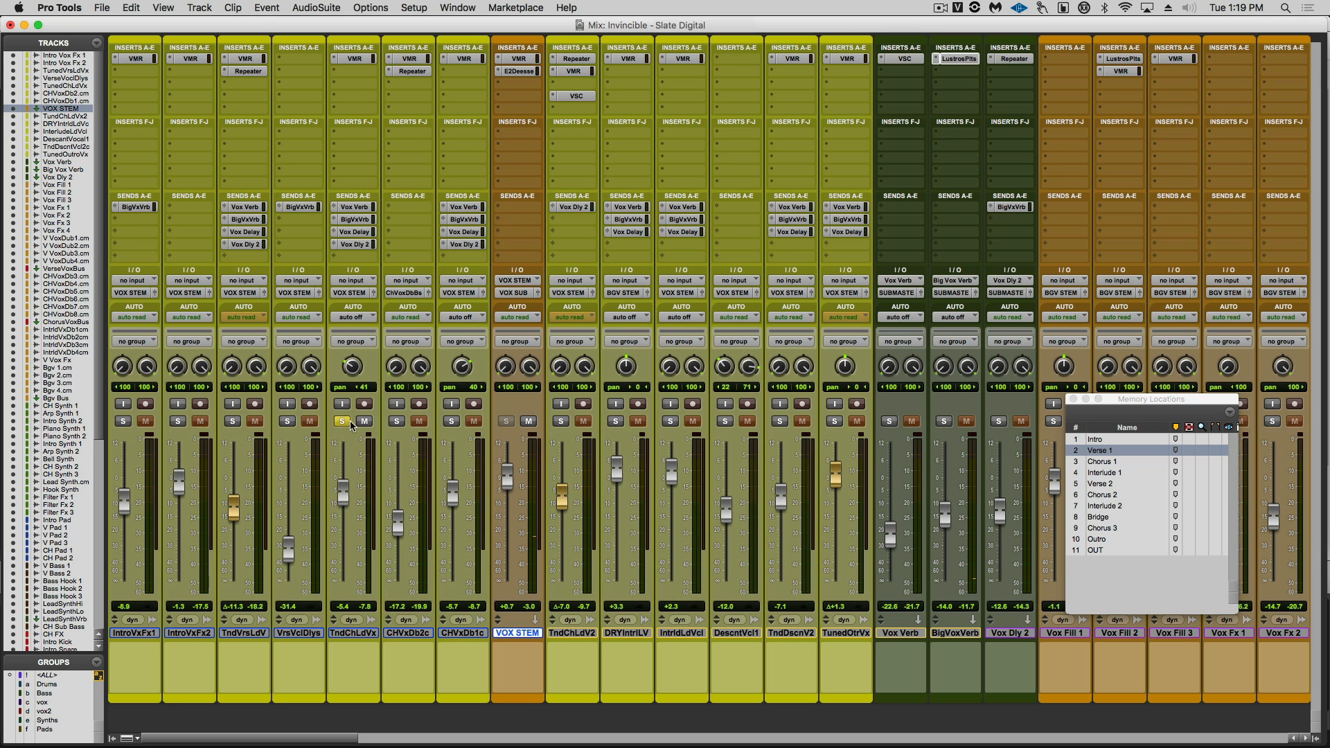
{"action": "left_click", "coordinate": [452, 421]}
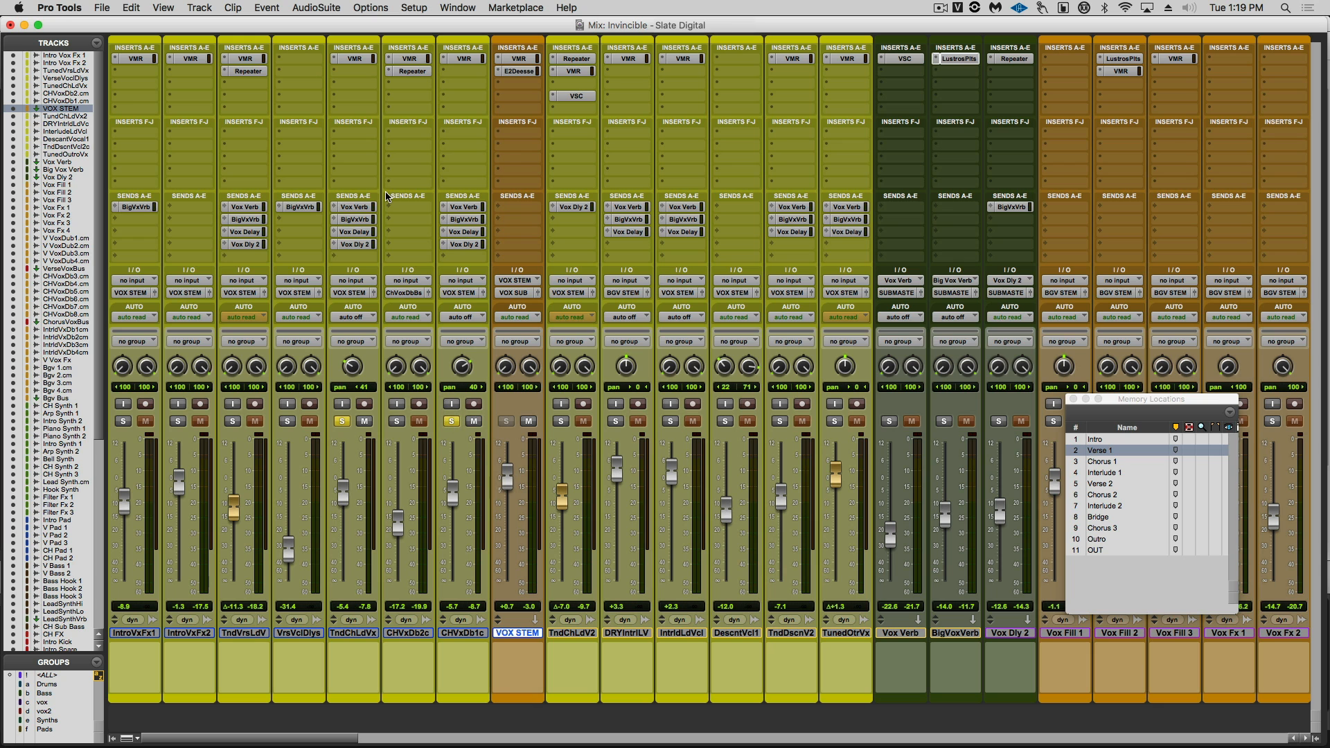
{"action": "left_click", "coordinate": [355, 59]}
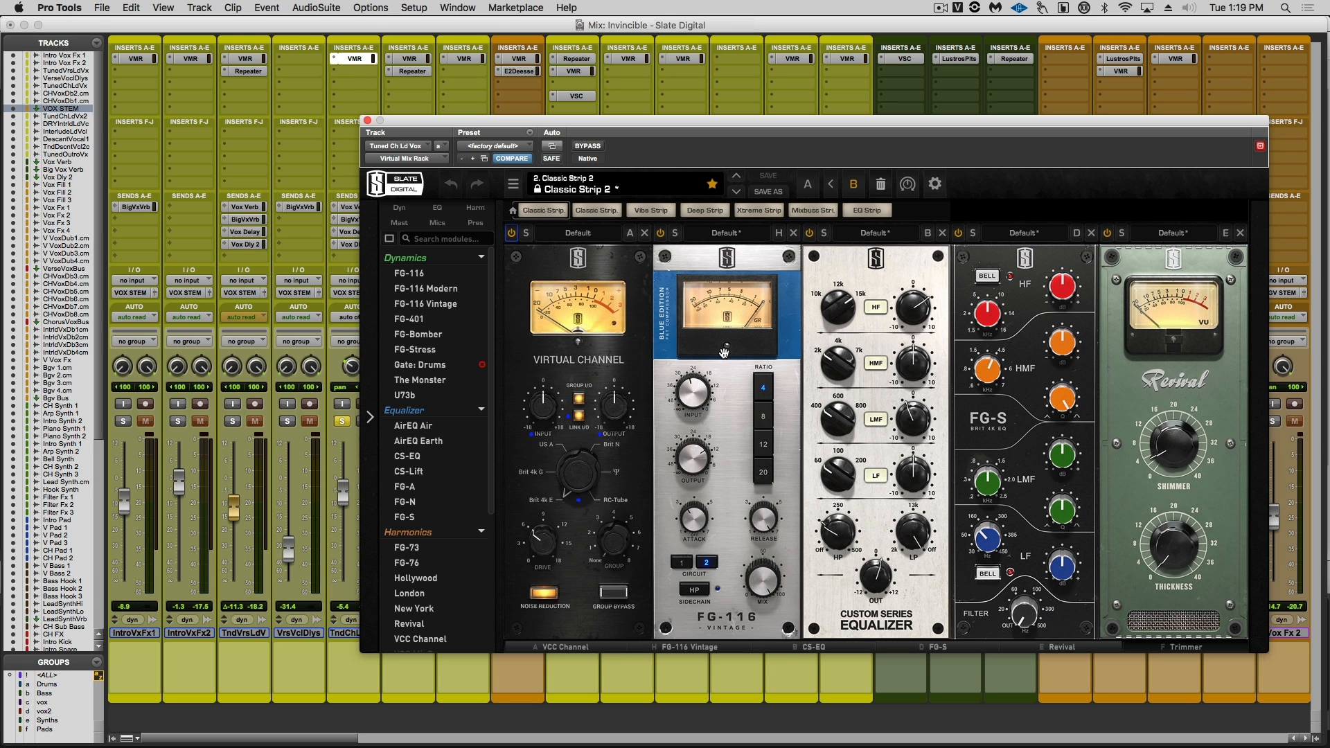
{"action": "left_click", "coordinate": [367, 121]}
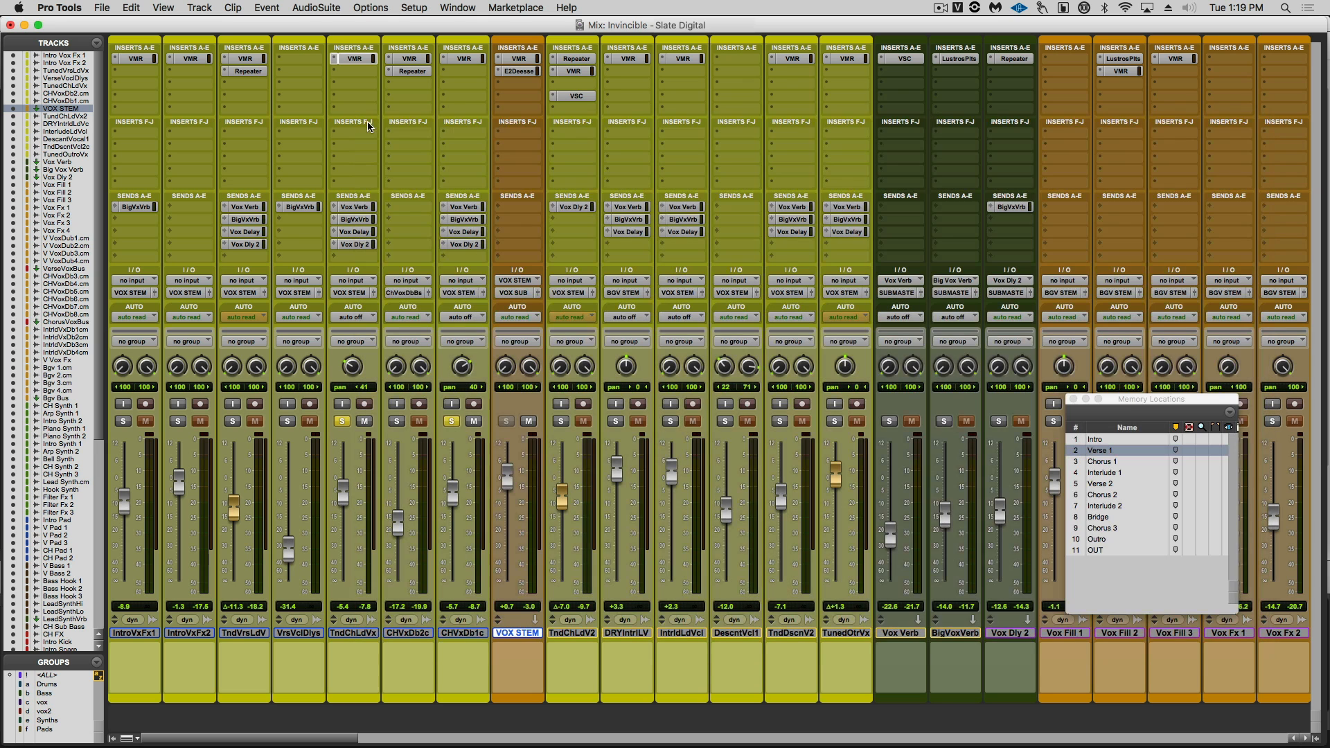
{"action": "left_click", "coordinate": [519, 59]}
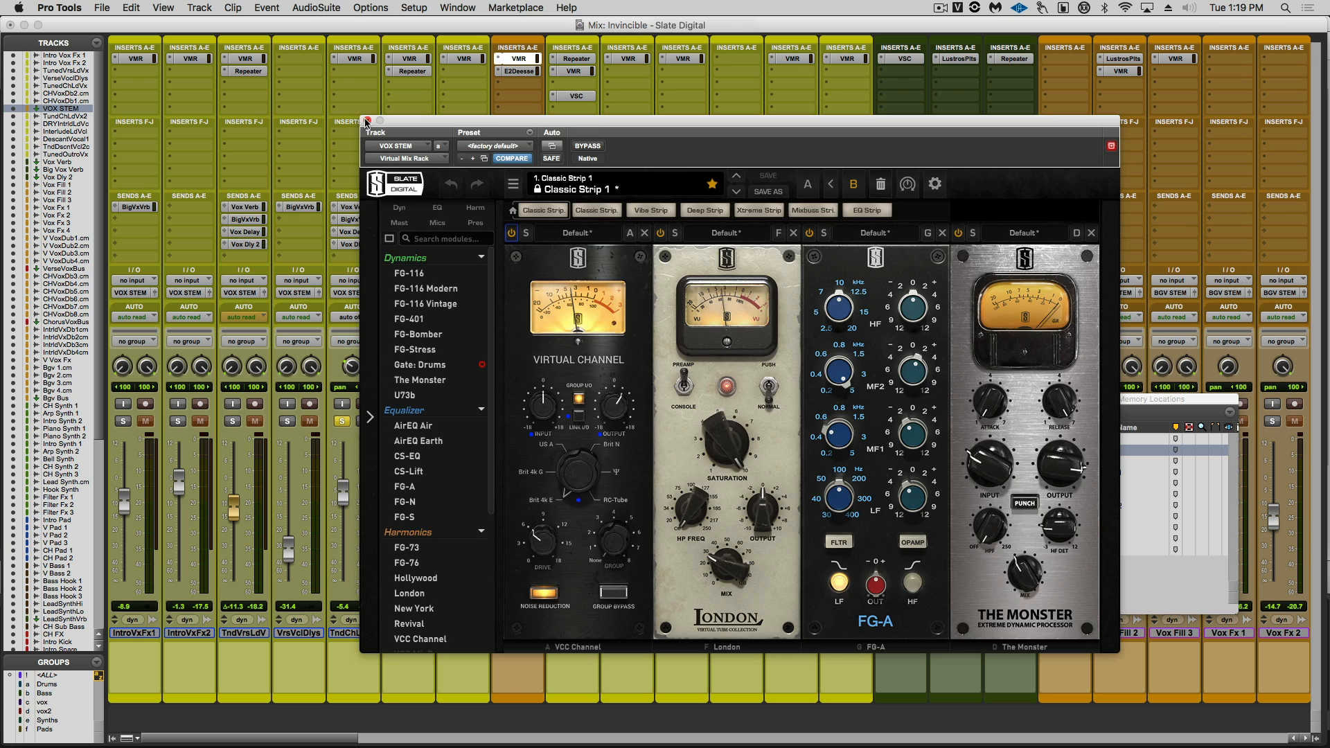
{"action": "left_click", "coordinate": [367, 121]}
Step: Solo the Vox Verb, BigVoxVerb and Vox Dly 2 effect return tracks
{"action": "left_click", "coordinate": [890, 421]}
{"action": "left_click", "coordinate": [943, 421]}
{"action": "left_click", "coordinate": [998, 421]}
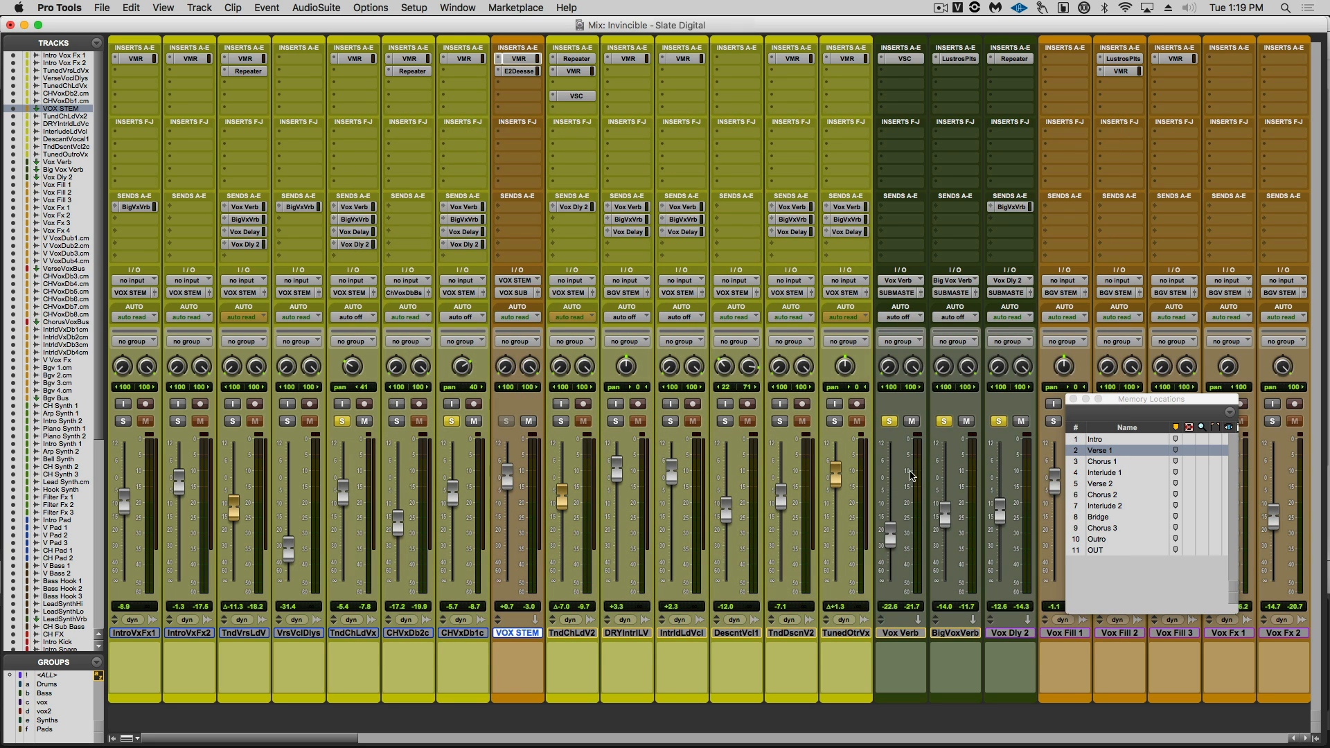
Step: Review the VerbSuite Classics settings on Vox Verb and the Repeater settings on Vox Dly 2
{"action": "left_click", "coordinate": [902, 59]}
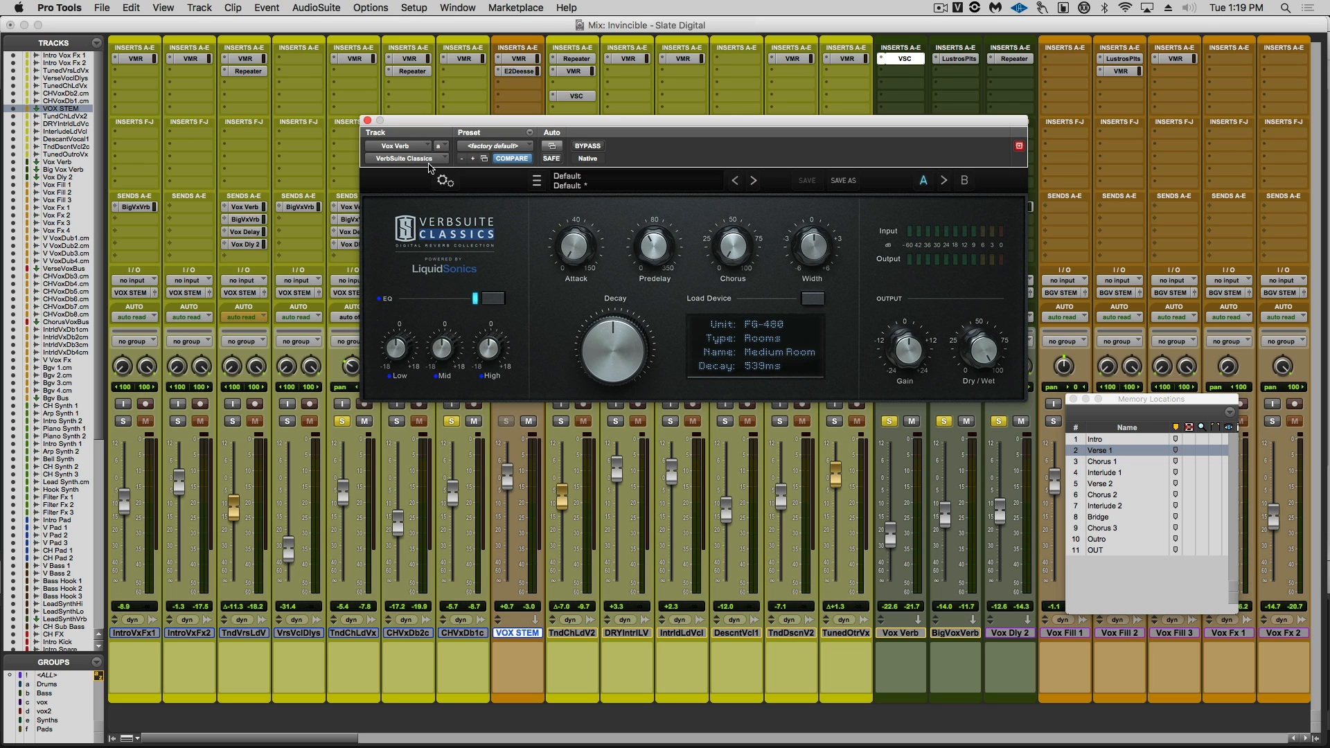
{"action": "left_click", "coordinate": [367, 119]}
{"action": "left_click", "coordinate": [1014, 59]}
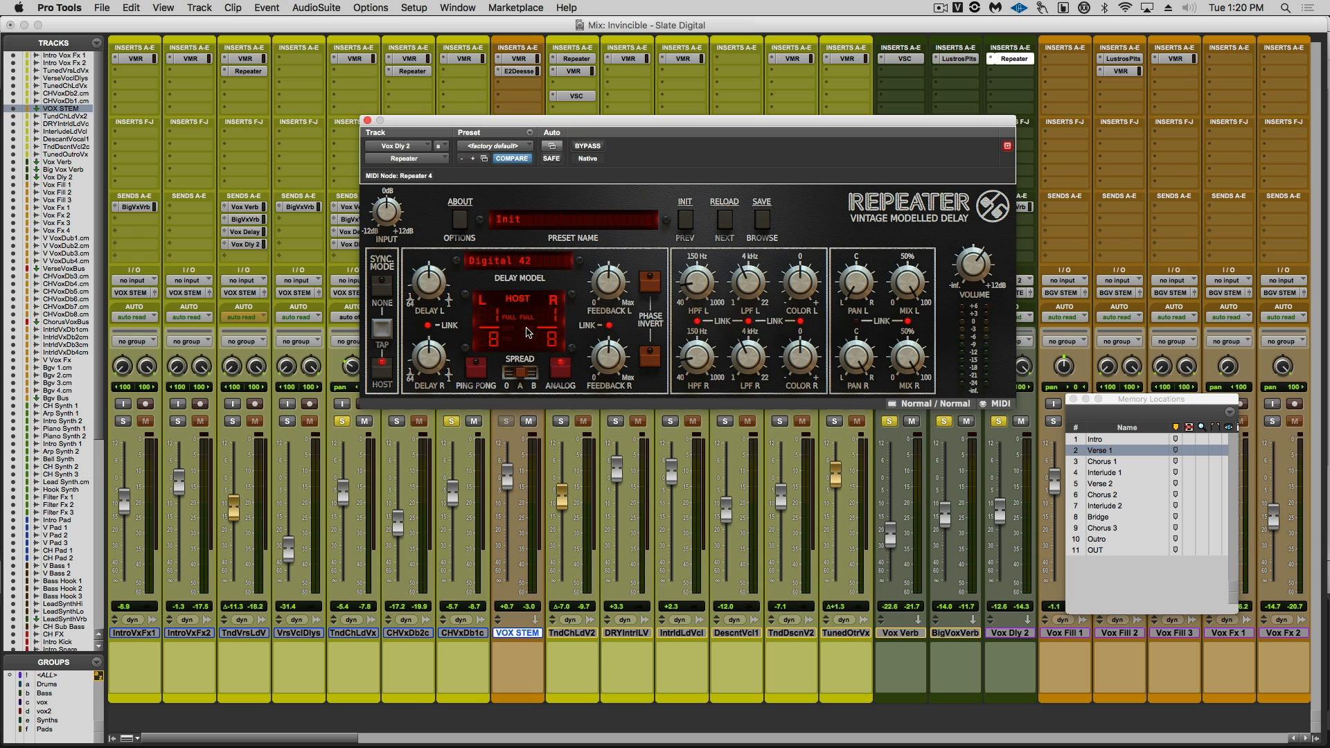
{"action": "left_click", "coordinate": [368, 120]}
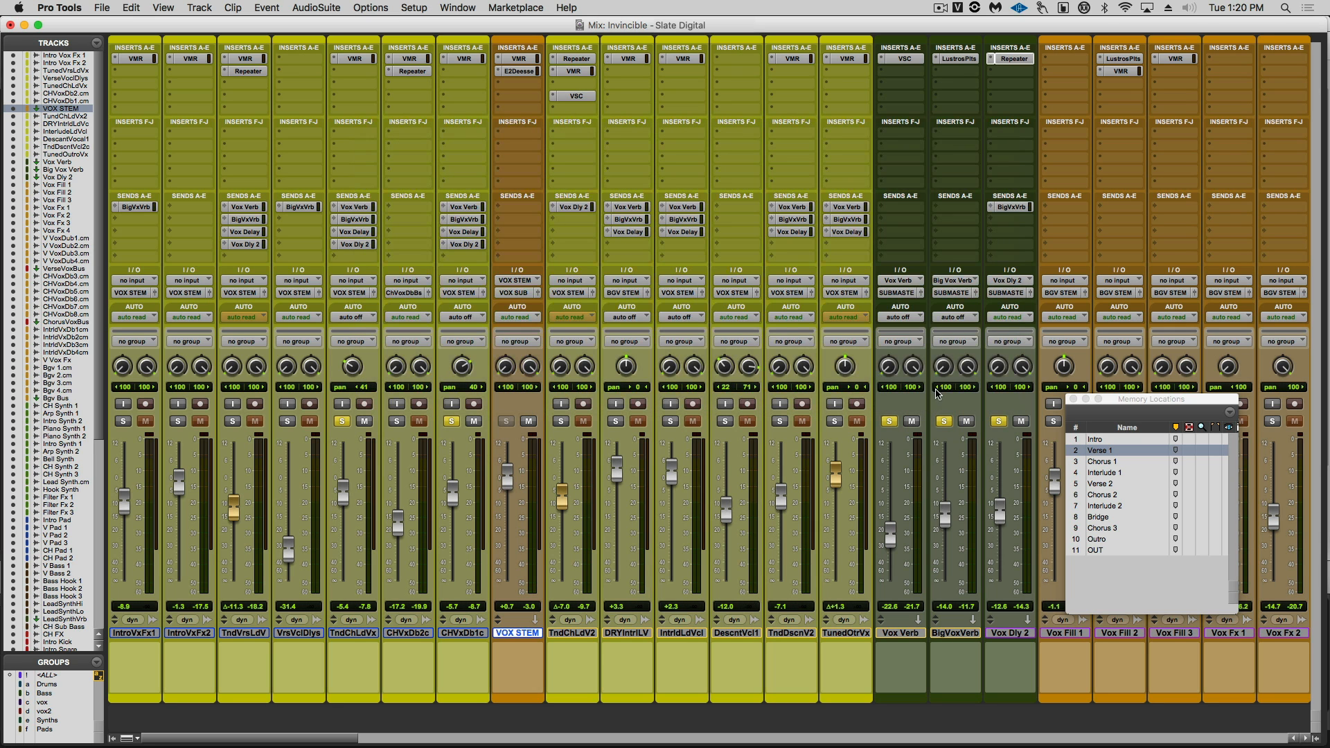
Step: Review Lustrous Plates on the BigVoxVerb return and reset its high-band equaliser gain to 0.0 dB
{"action": "left_click", "coordinate": [960, 61]}
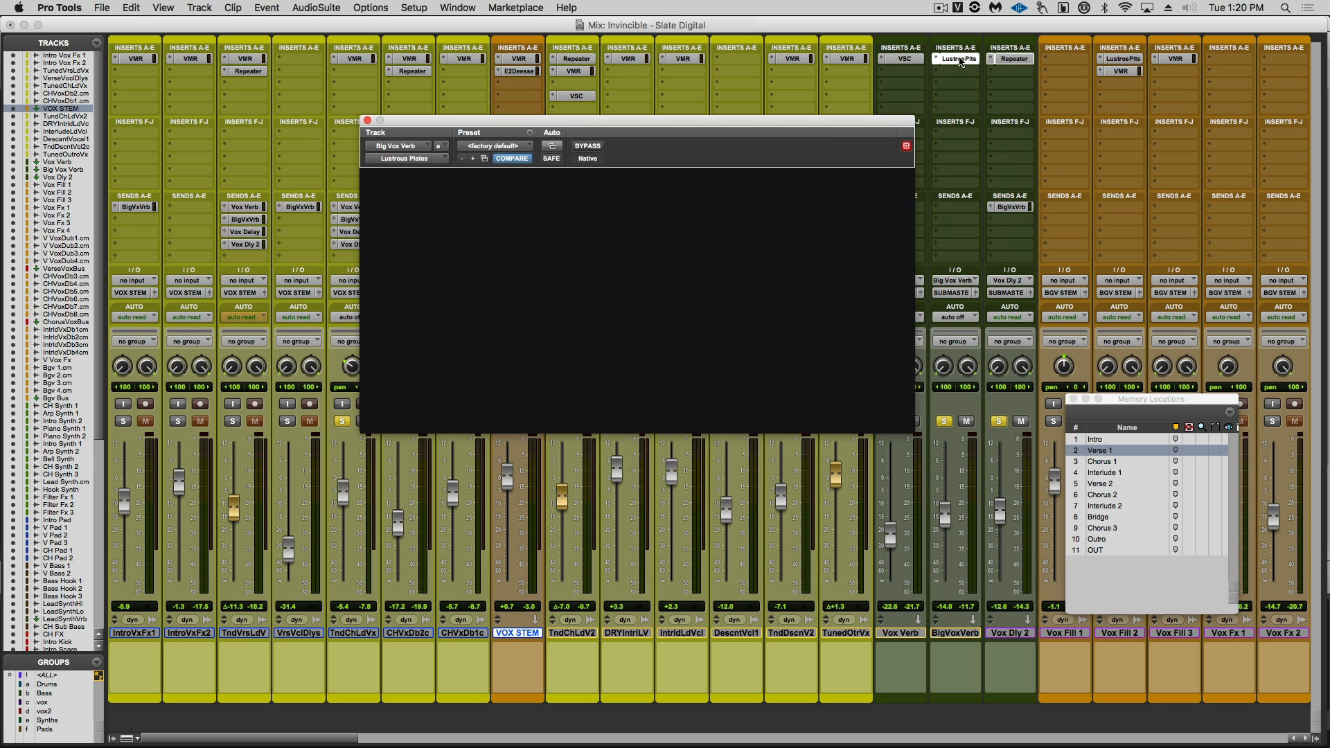
{"action": "left_click", "coordinate": [578, 304]}
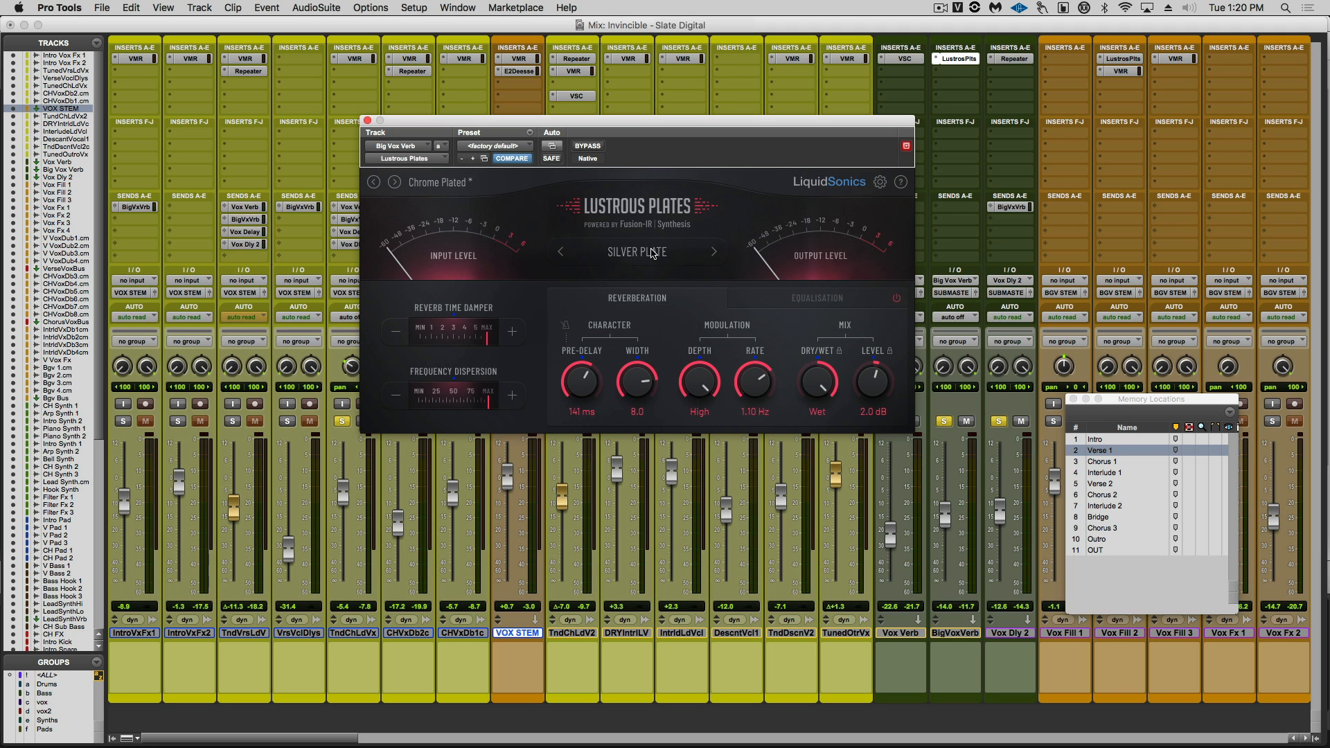
{"action": "left_click", "coordinate": [653, 253]}
{"action": "left_click", "coordinate": [819, 299]}
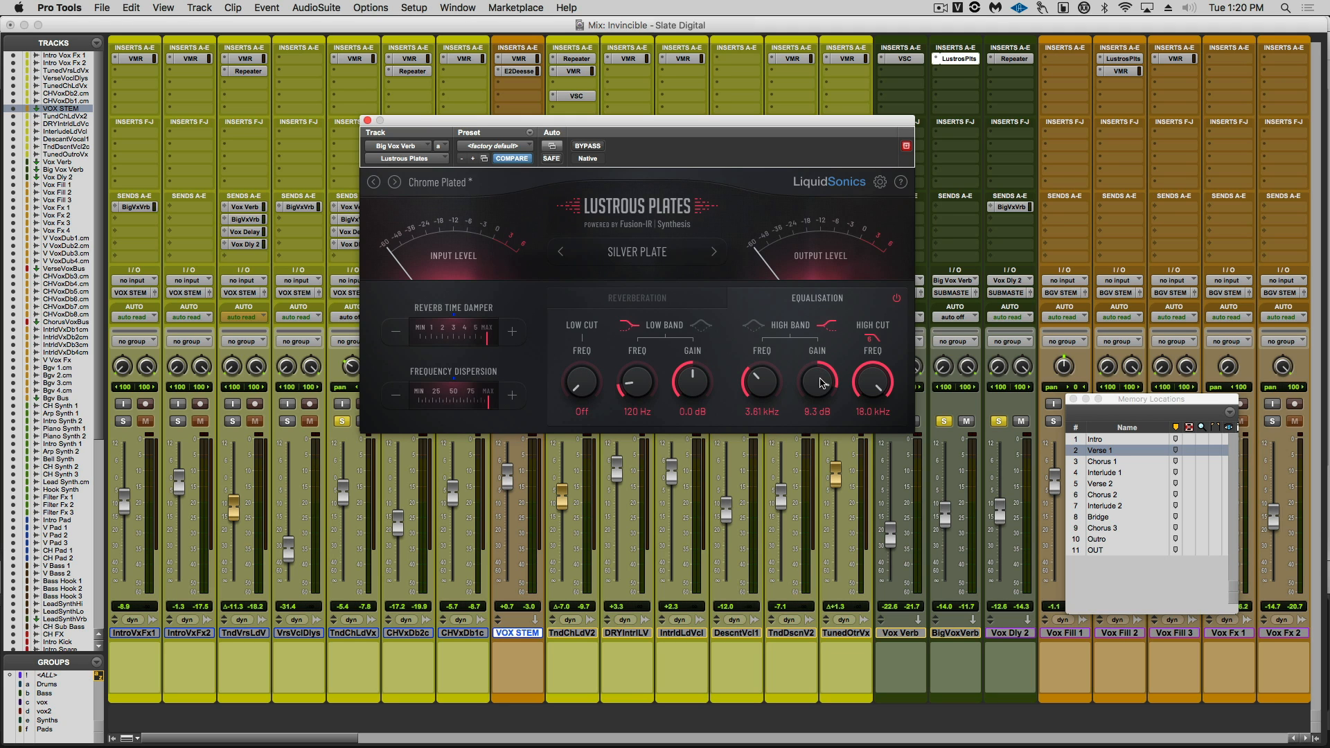
{"action": "left_click", "coordinate": [819, 393], "text": "alt"}
{"action": "left_click", "coordinate": [367, 121]}
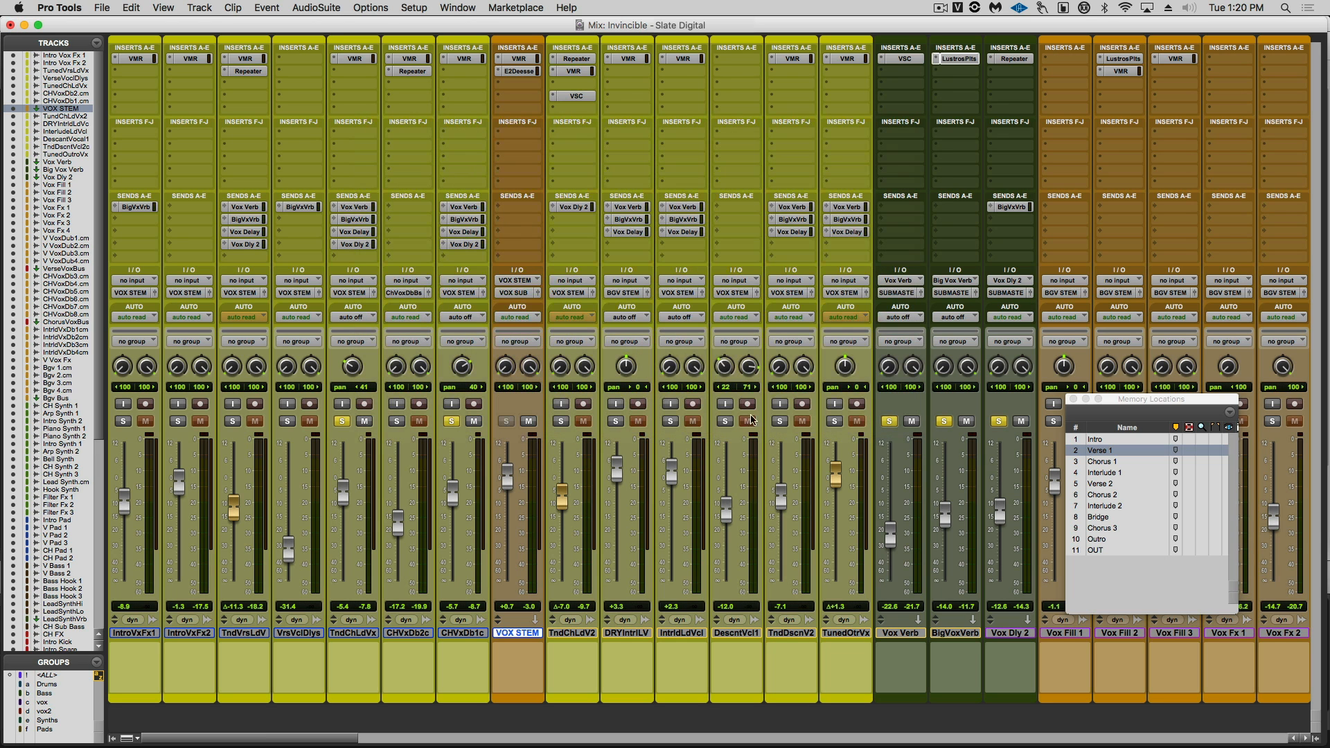
Step: Play from Chorus 1 with BigVoxVerb as the only soloed effect return and its Lustrous Plates window open
{"action": "left_click", "coordinate": [997, 423]}
{"action": "left_click", "coordinate": [958, 58]}
{"action": "left_click", "coordinate": [1101, 461]}
{"action": "key", "text": "space"}
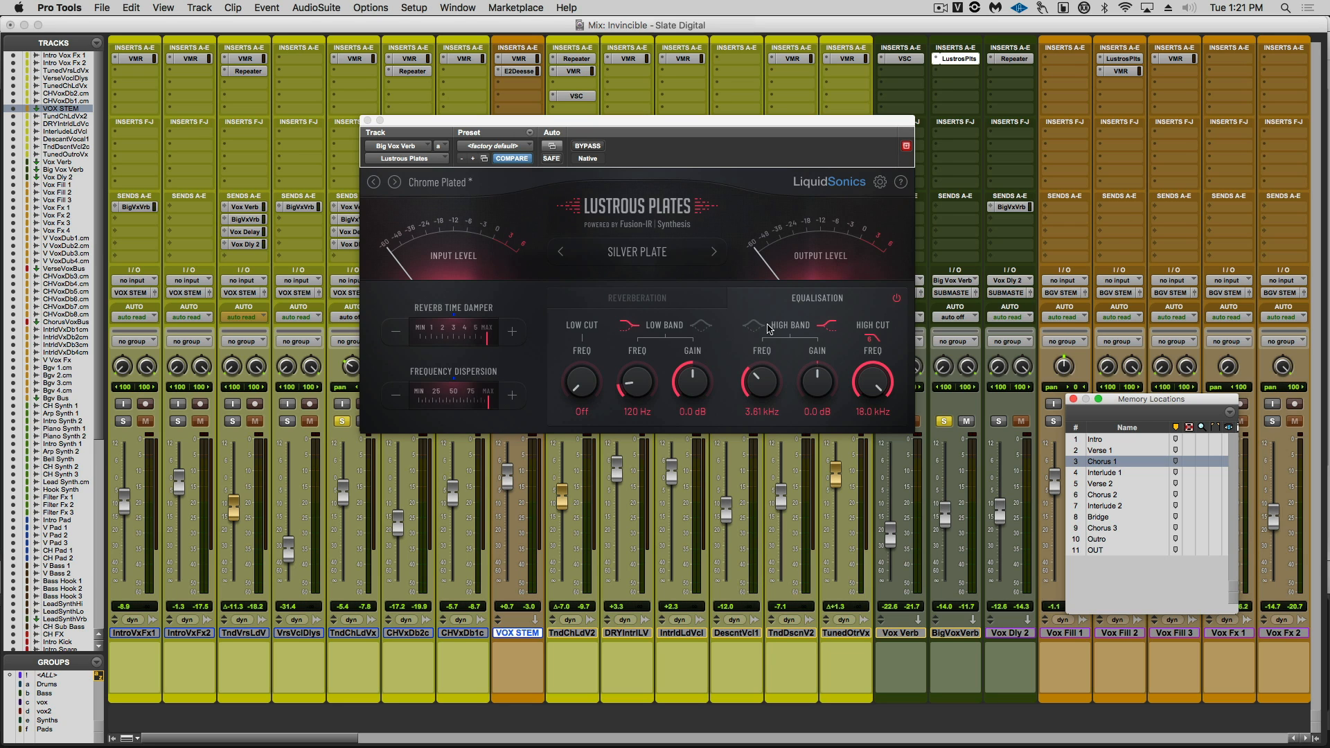
Step: Raise the high-band gain of the BigVoxVerb plate reverb to about 8.6 dB and check its reverberation settings
{"action": "left_click_drag", "start_coordinate": [822, 381], "coordinate": [834, 338]}
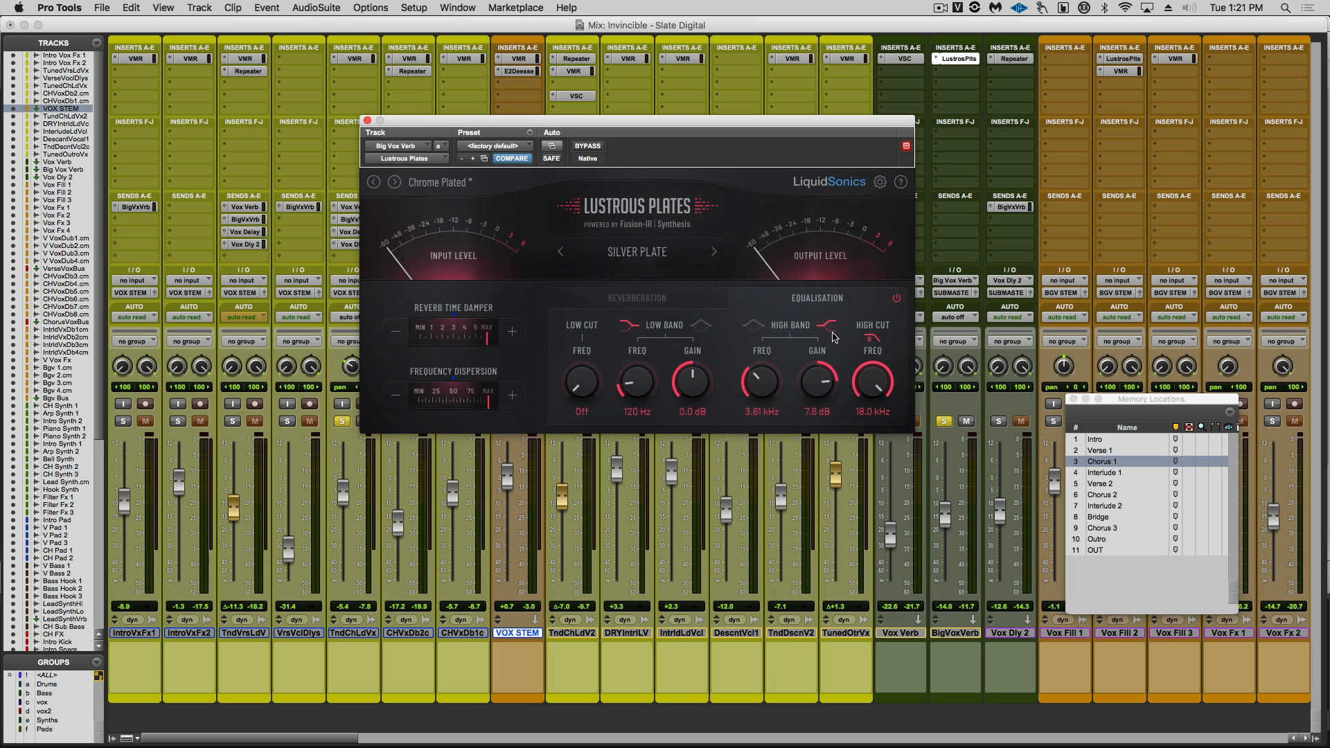
{"action": "left_click", "coordinate": [663, 298]}
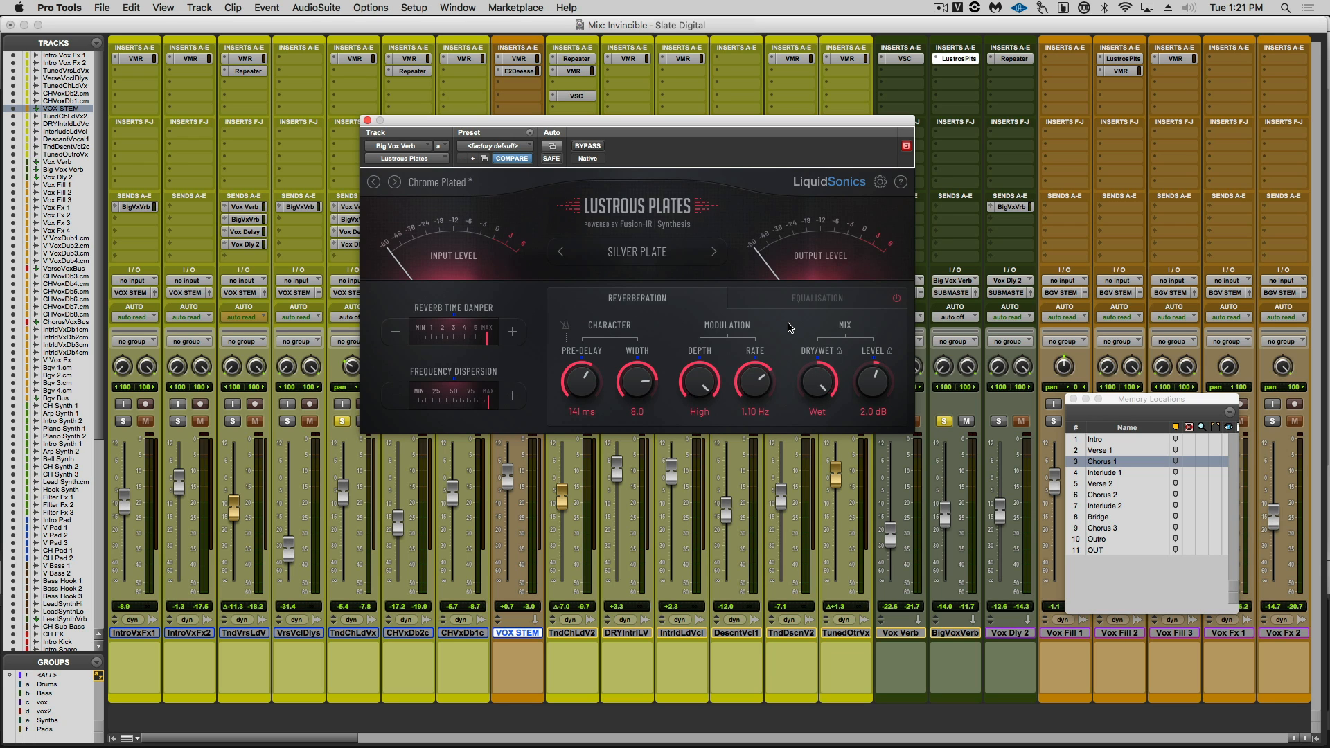
{"action": "left_click", "coordinate": [801, 302]}
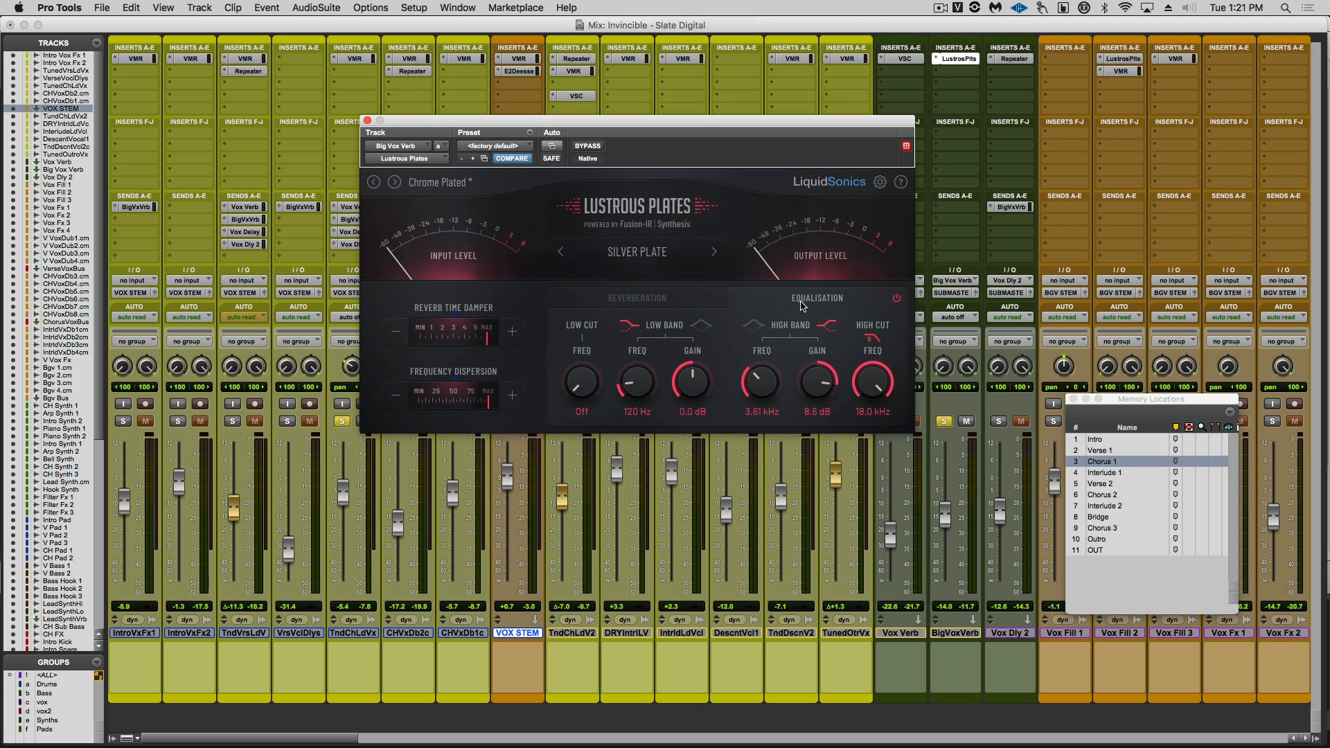
Step: Clear all solos to audition the chorus in the full mix and reopen Lustrous Plates on BigVoxVerb
{"action": "key", "text": "space"}
{"action": "left_click", "coordinate": [368, 121]}
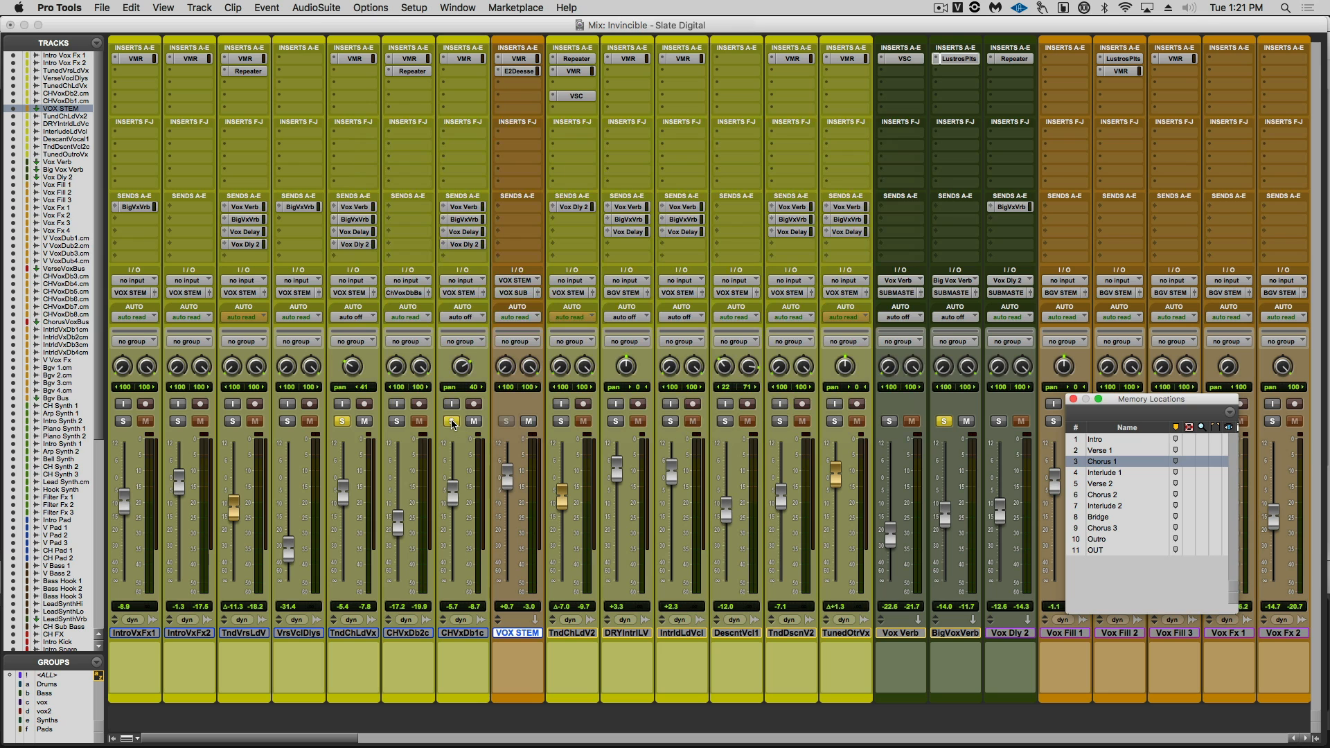
{"action": "left_click", "coordinate": [452, 421], "text": "alt"}
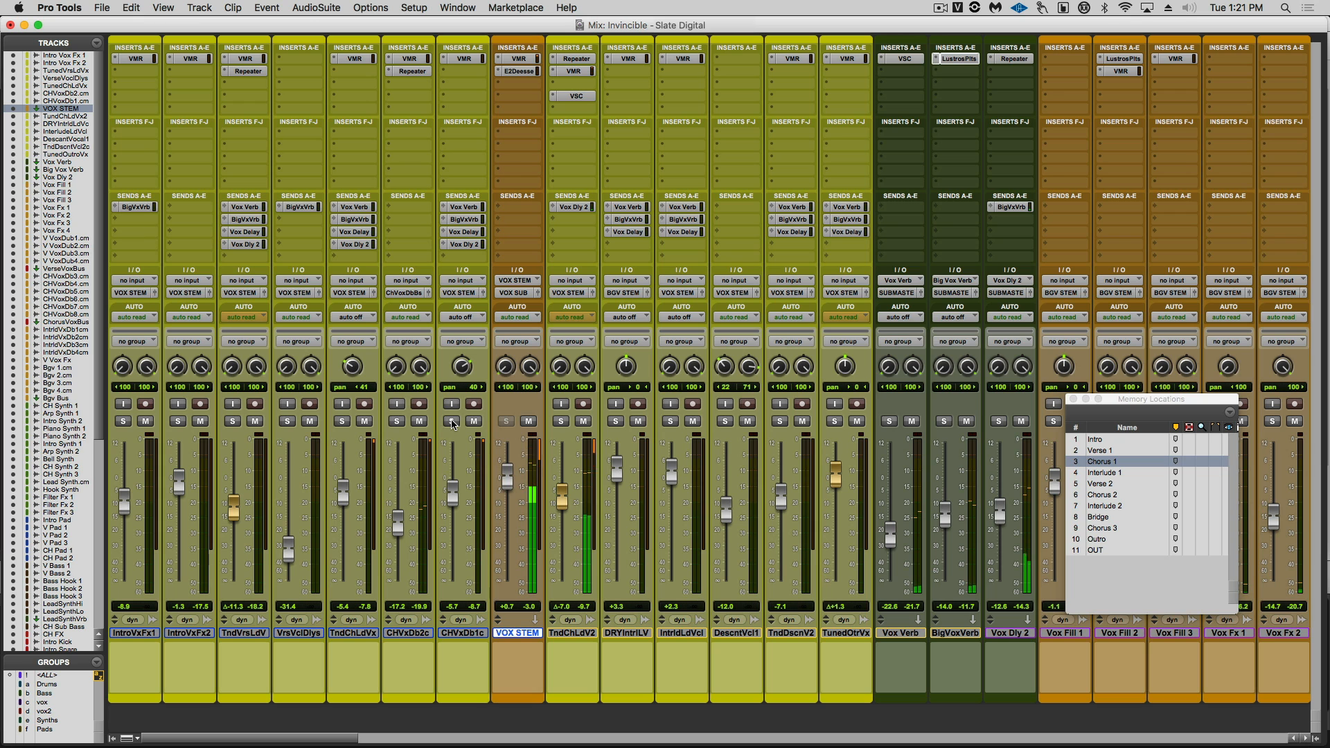
{"action": "left_click", "coordinate": [959, 58]}
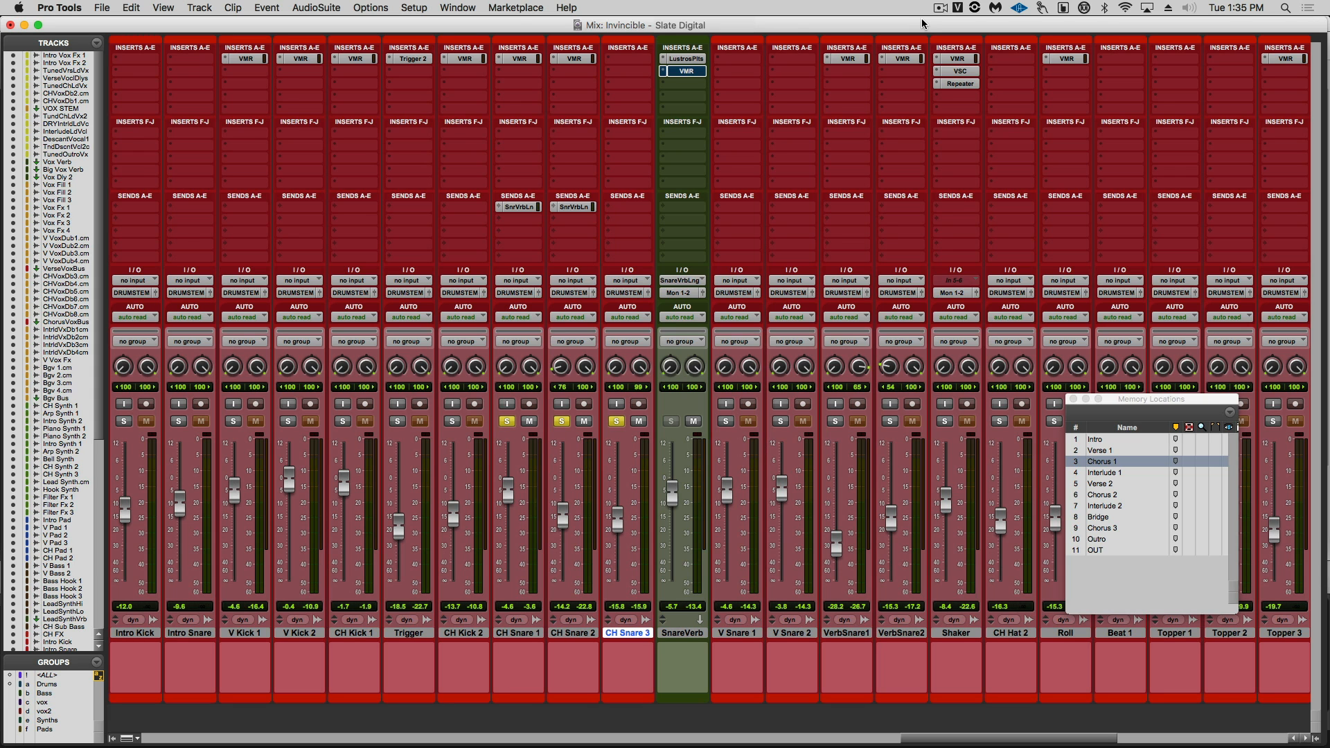
Step: Examine the reverberation and equalisation settings of Lustrous Plates on the SnareVerb track
{"action": "left_click", "coordinate": [688, 59]}
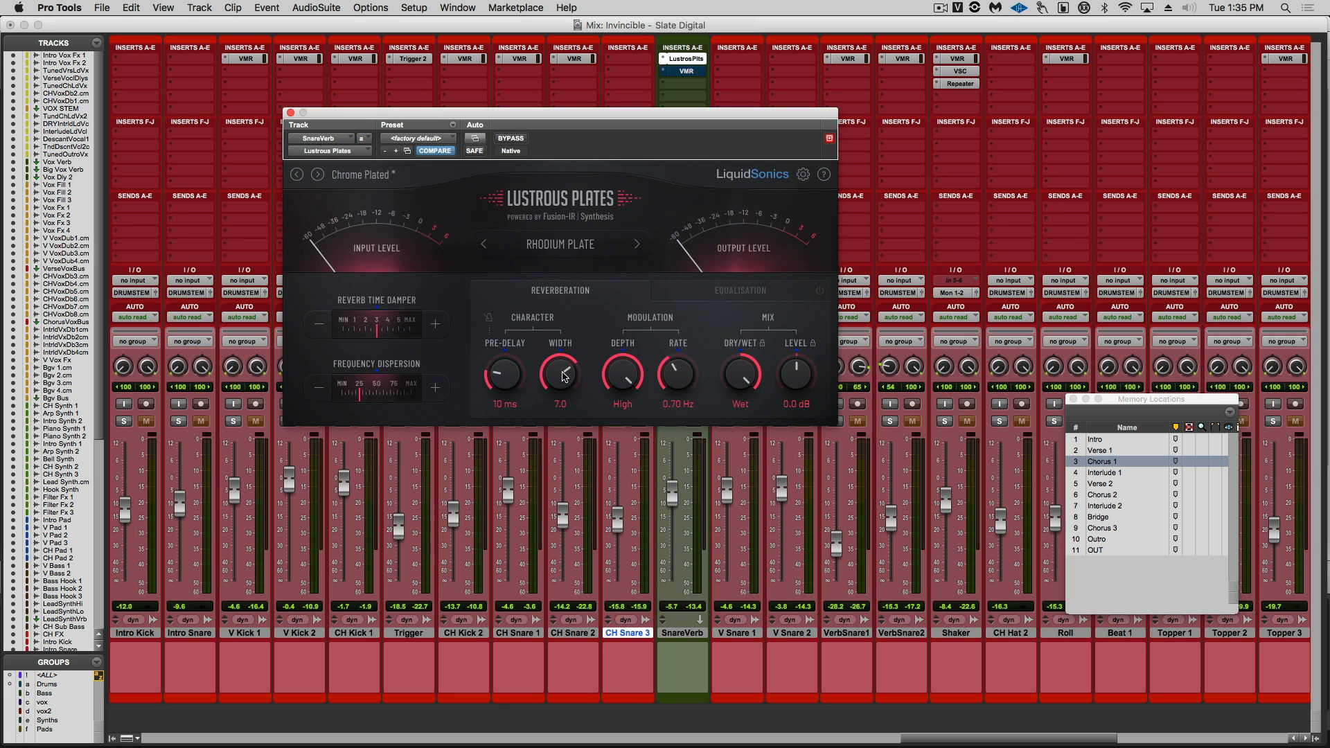
{"action": "left_click", "coordinate": [729, 292]}
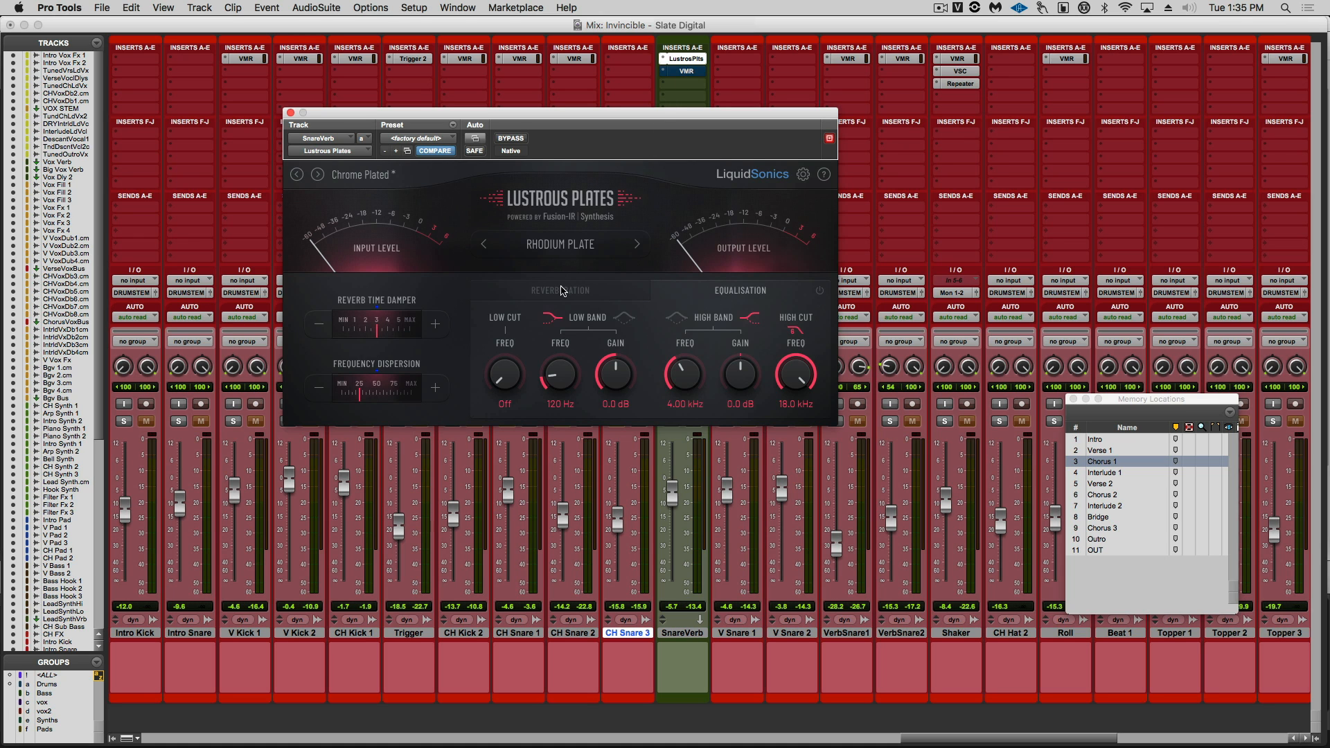
{"action": "left_click", "coordinate": [562, 292]}
Step: Move the reverb window aside and compare the soloed snares with SnareVerb muted and unmuted
{"action": "left_click_drag", "start_coordinate": [332, 119], "coordinate": [396, 89]}
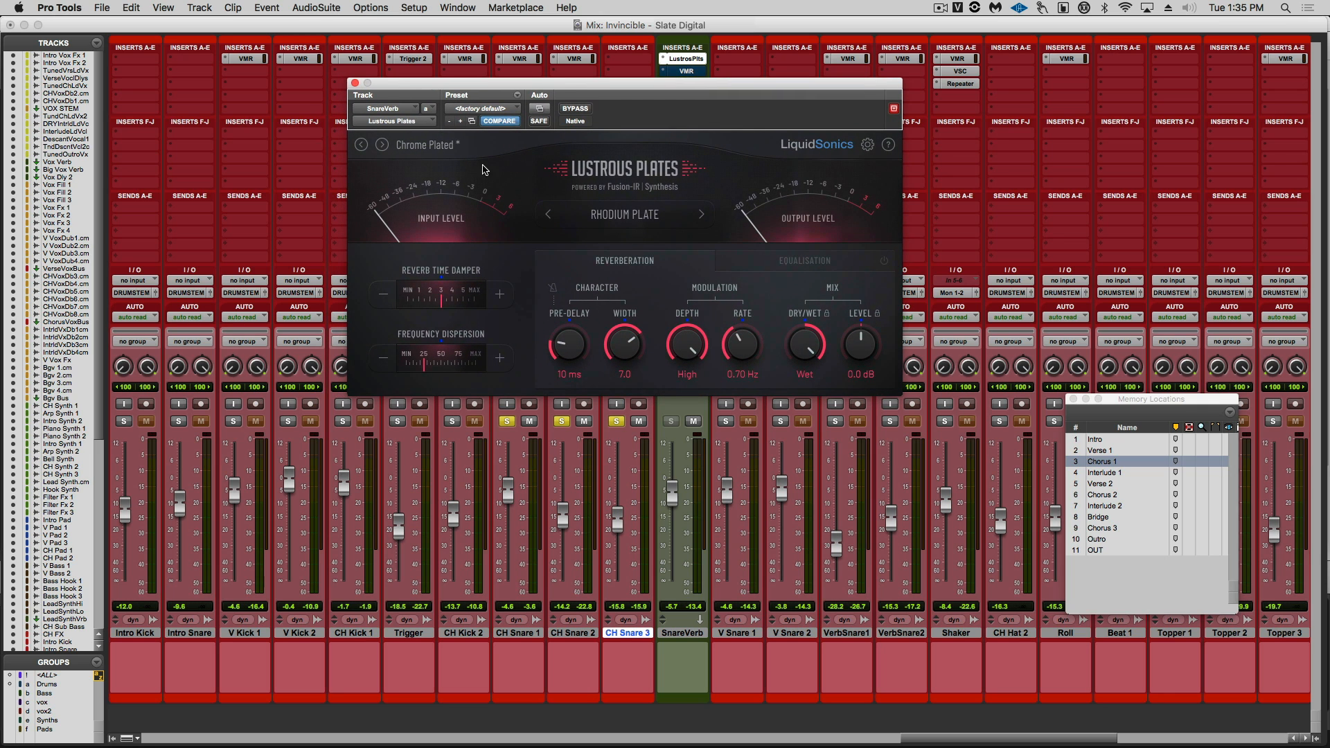
{"action": "left_click", "coordinate": [693, 422]}
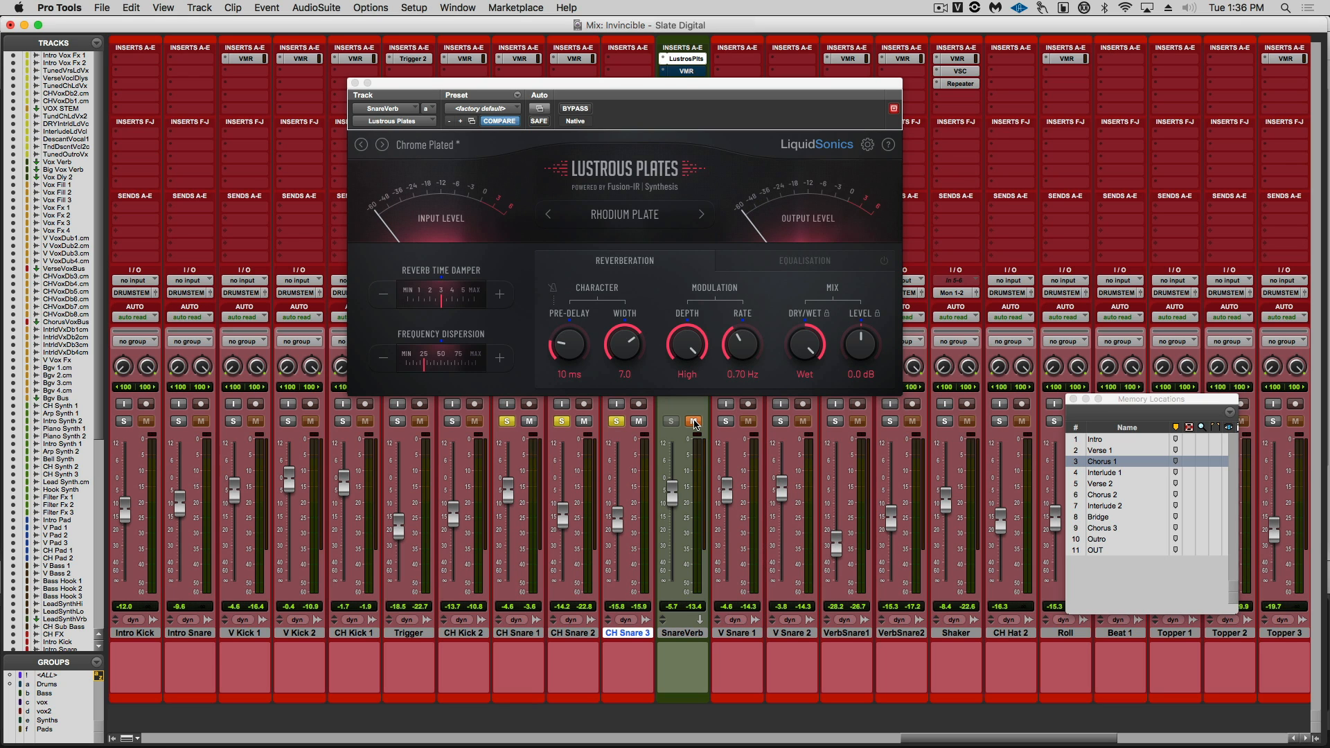
{"action": "left_click", "coordinate": [694, 422]}
Step: Compare SnareVerb with its Virtual Mix Rack bypassed and active, leave the rack enabled, and clear all solos
{"action": "left_click", "coordinate": [686, 72]}
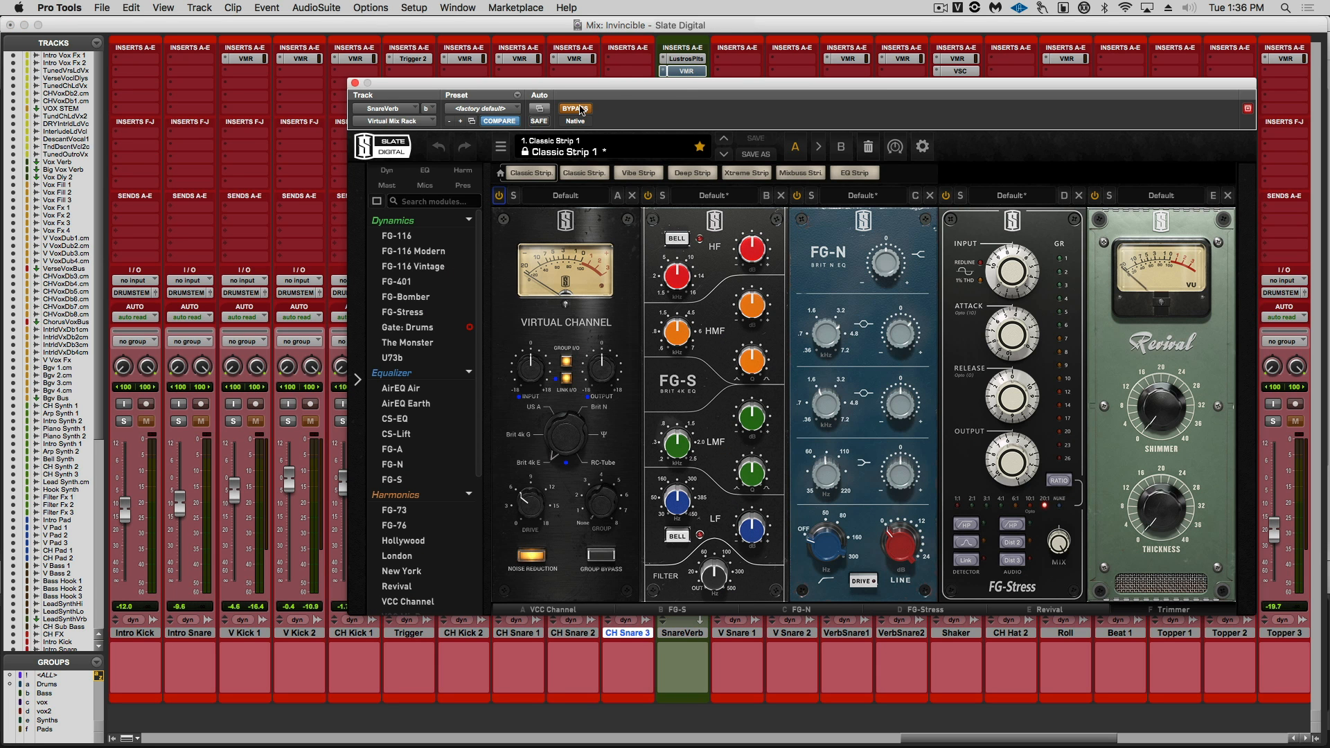
{"action": "left_click_drag", "start_coordinate": [577, 88], "coordinate": [509, 96]}
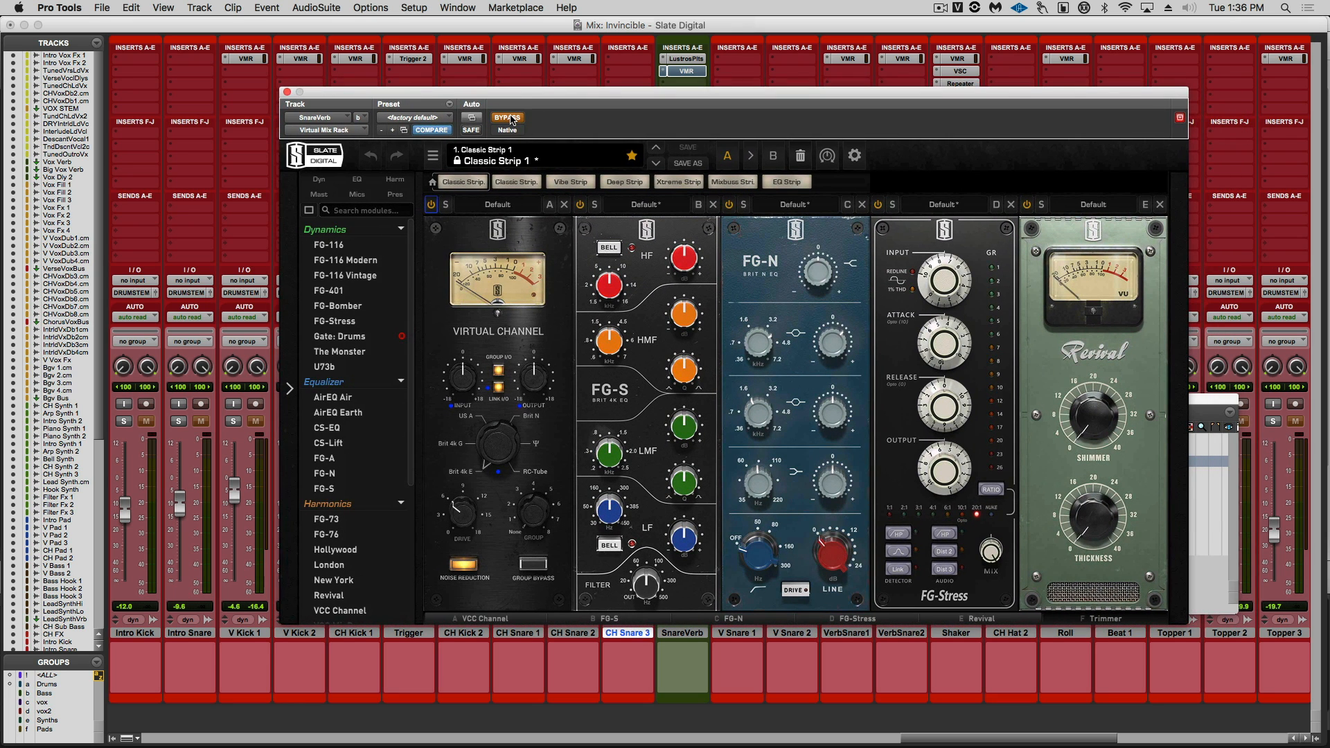
{"action": "left_click", "coordinate": [509, 118]}
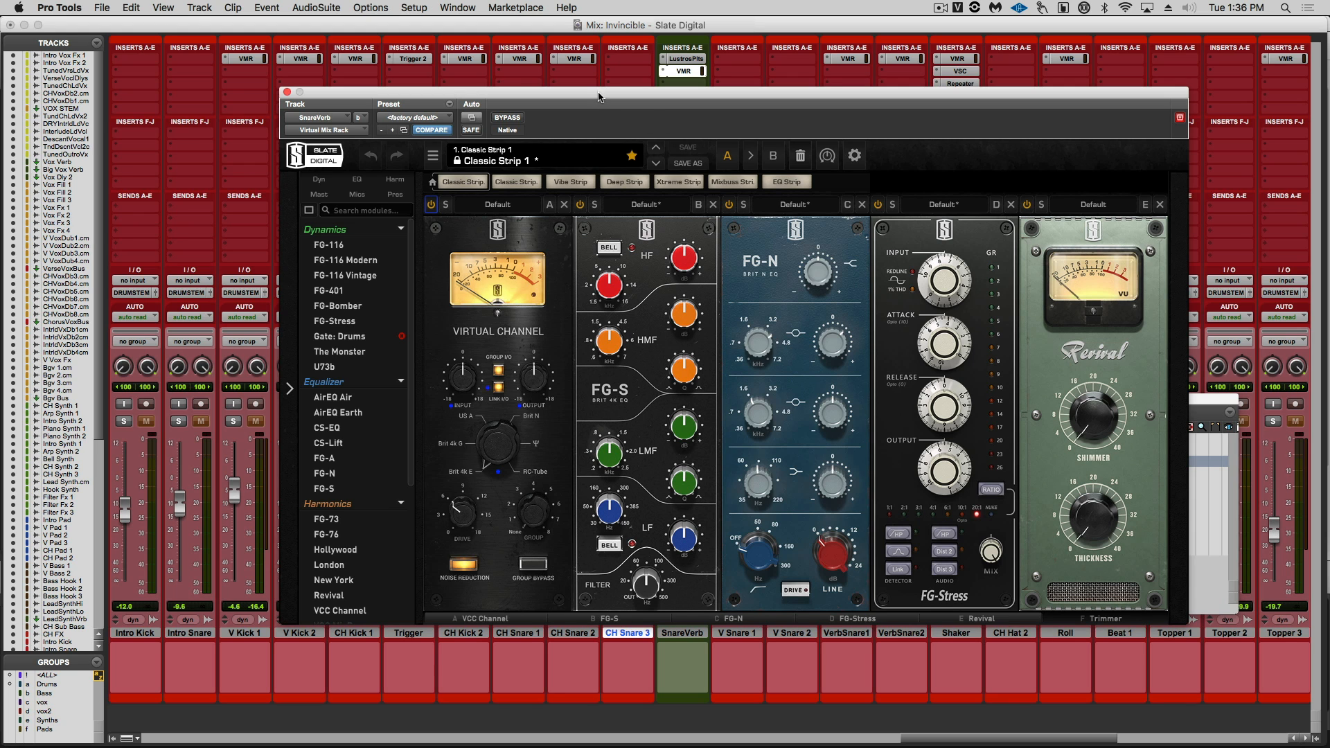
{"action": "left_click", "coordinate": [507, 117]}
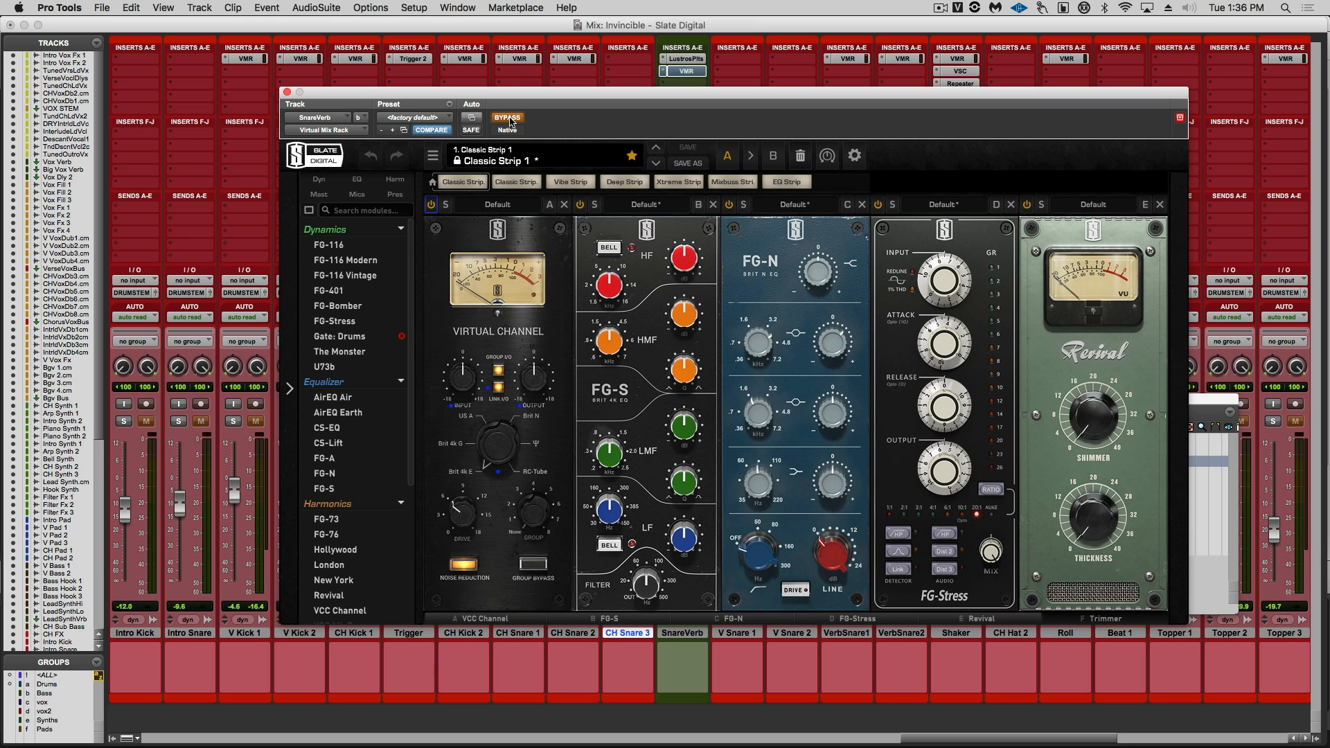
{"action": "left_click", "coordinate": [508, 117]}
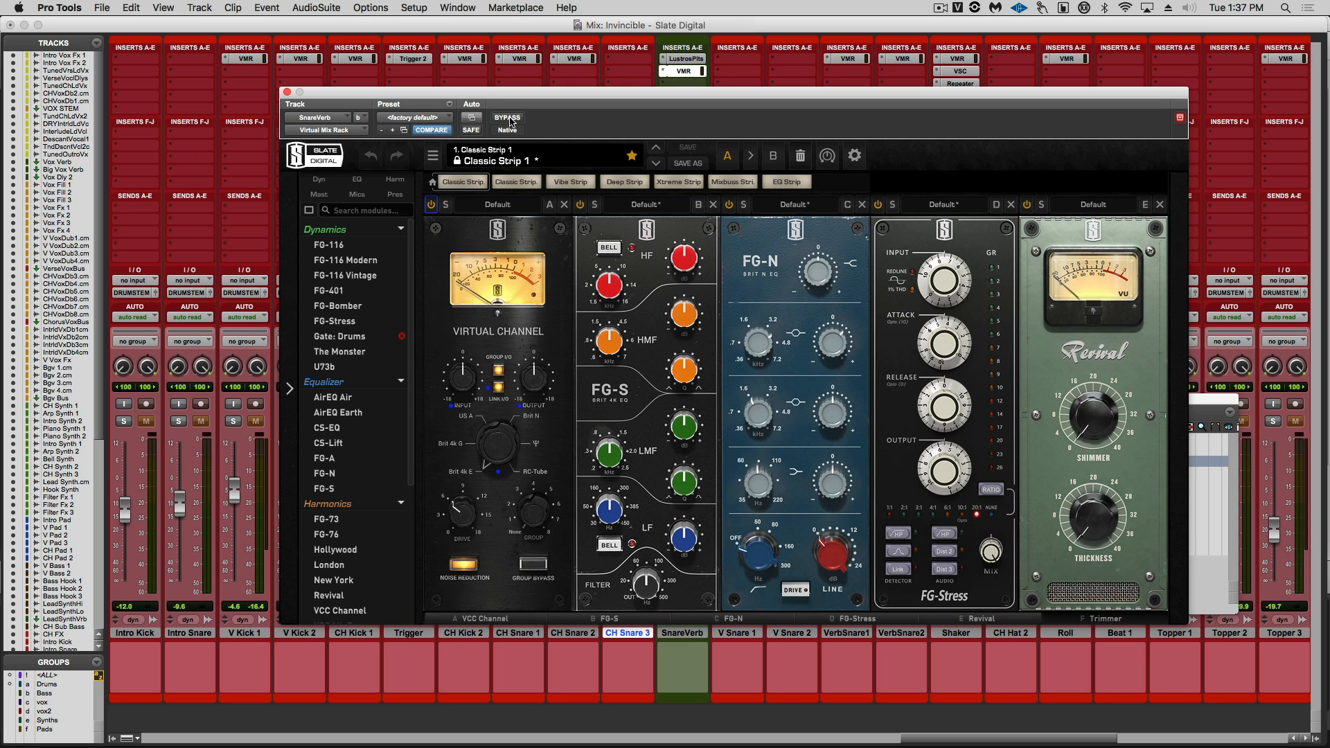
{"action": "left_click", "coordinate": [287, 92]}
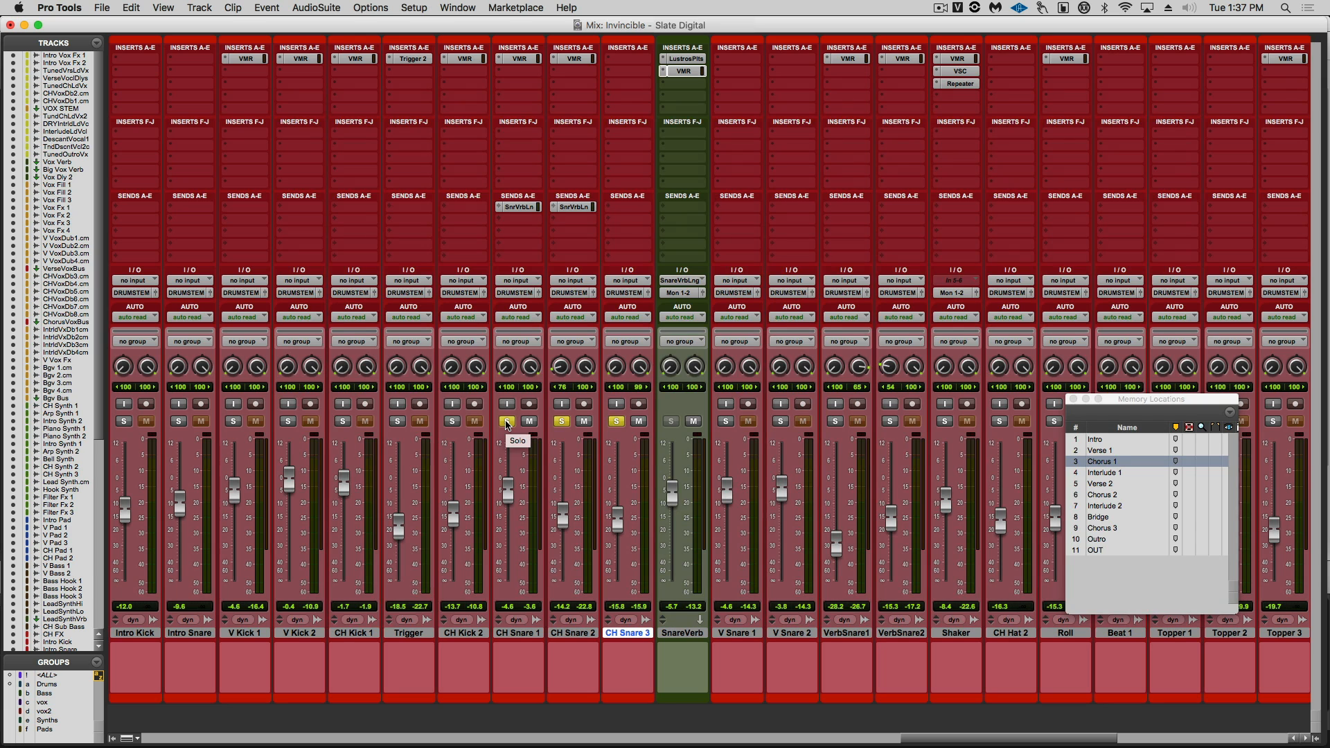
{"action": "left_click", "coordinate": [506, 421], "text": "alt"}
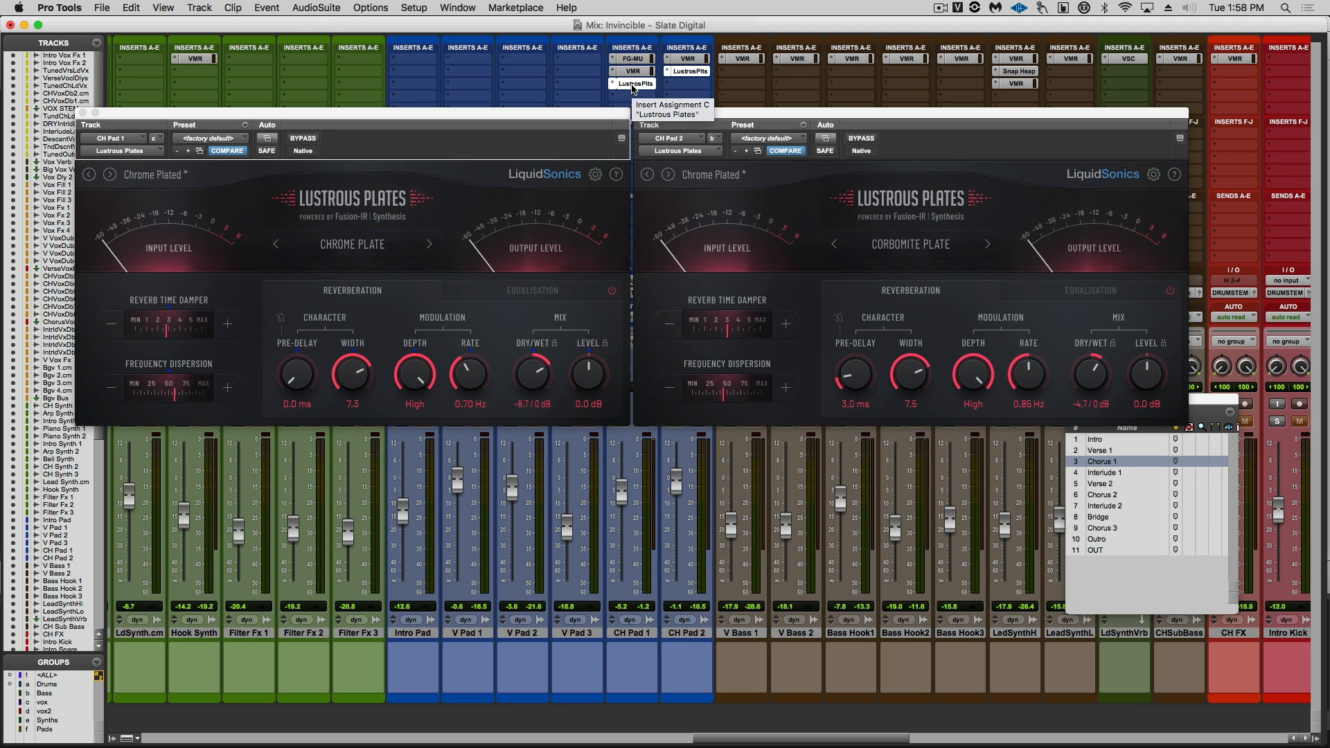
Step: Play the chorus pads and compare them with Lustrous Plates bypassed and re-enabled on CH Pad 1 and CH Pad 2
{"action": "key", "text": "space"}
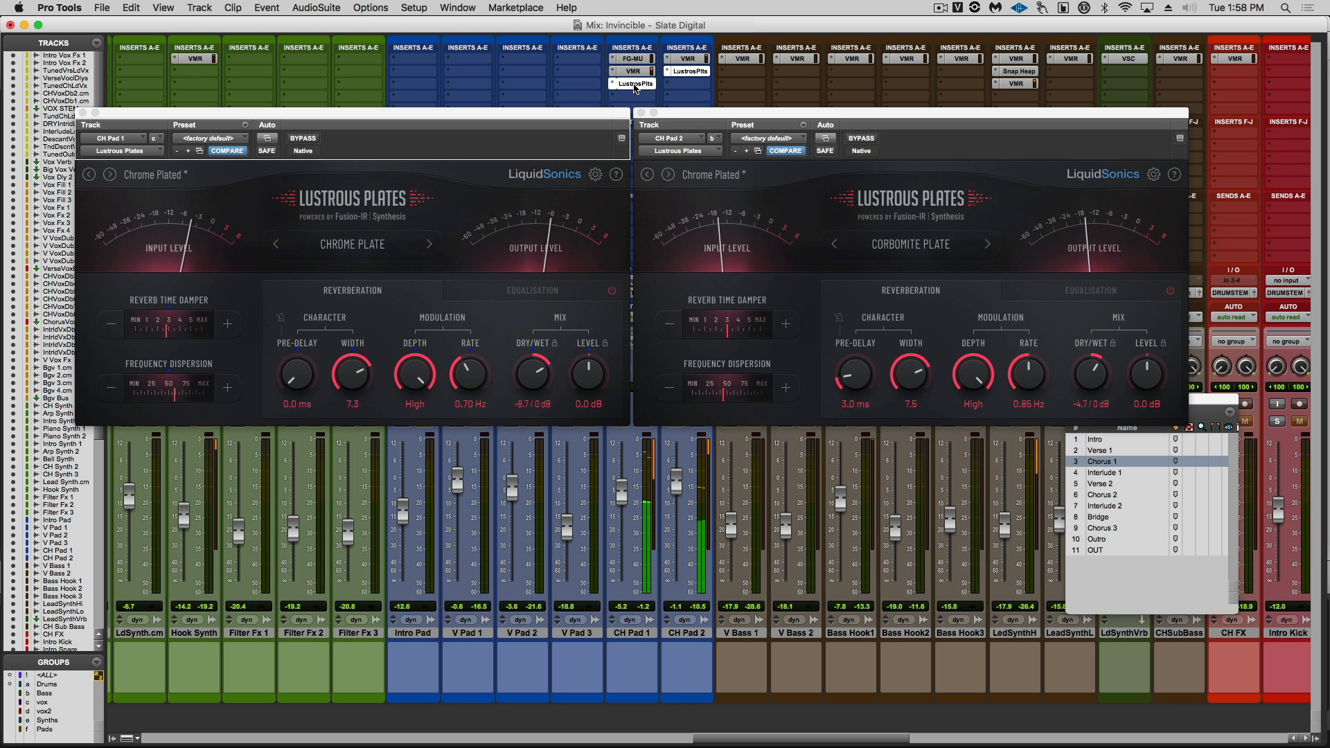
{"action": "left_click", "coordinate": [635, 84], "text": "super"}
{"action": "left_click", "coordinate": [686, 72], "text": "super"}
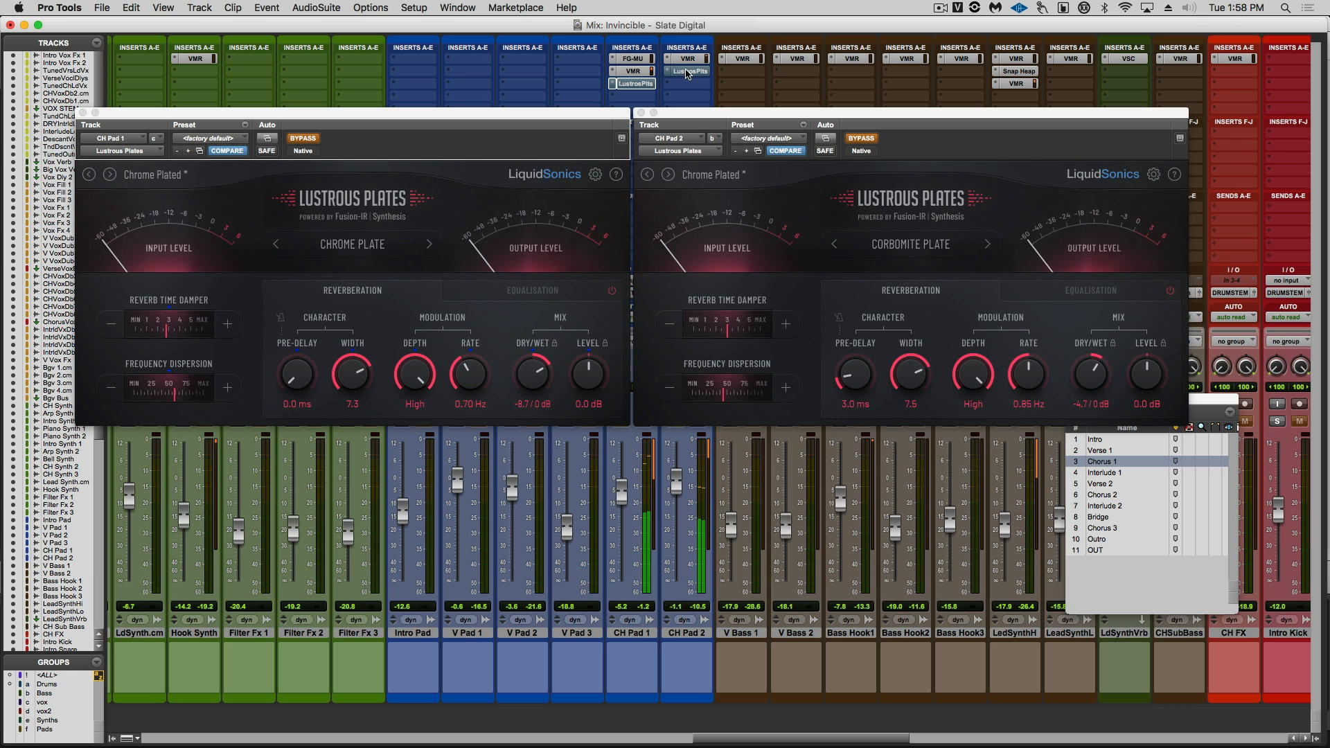
{"action": "left_click", "coordinate": [633, 84], "text": "super"}
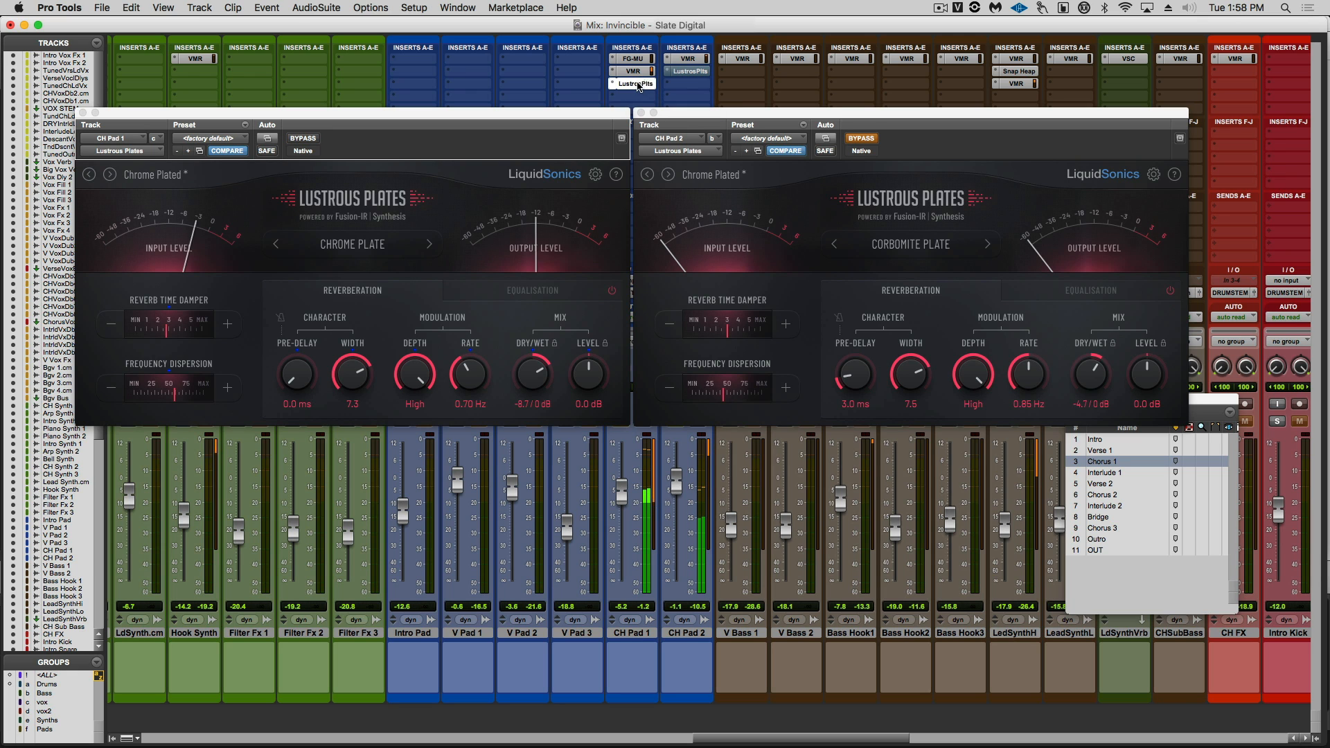
{"action": "left_click", "coordinate": [682, 72], "text": "super"}
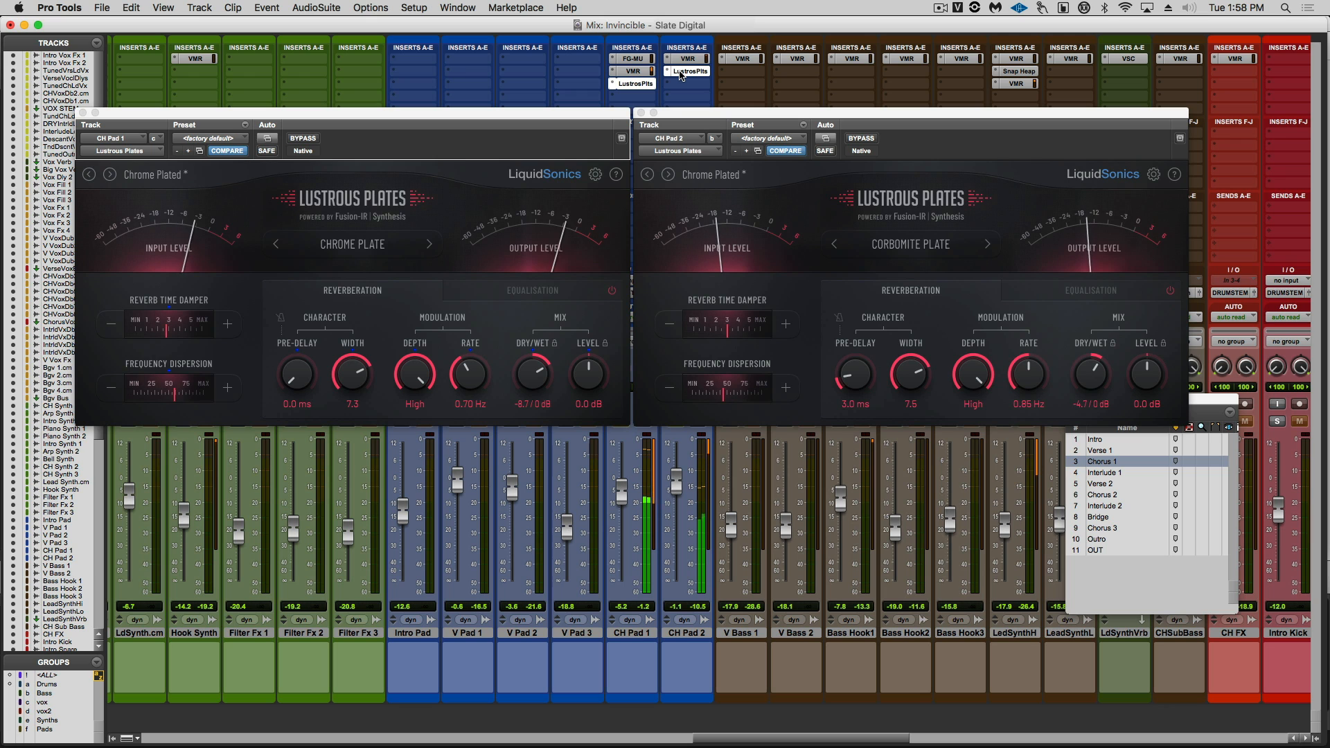